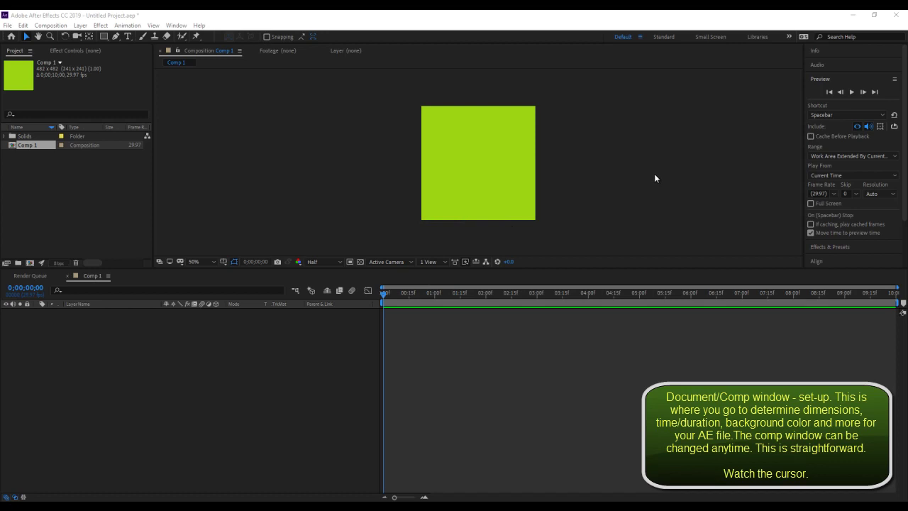
- Create a new composition at 502 × 501 px, 0;00;15;00 long, keeping the aspect lock on
{"action": "left_click", "coordinate": [50, 25]}
{"action": "left_click", "coordinate": [59, 37]}
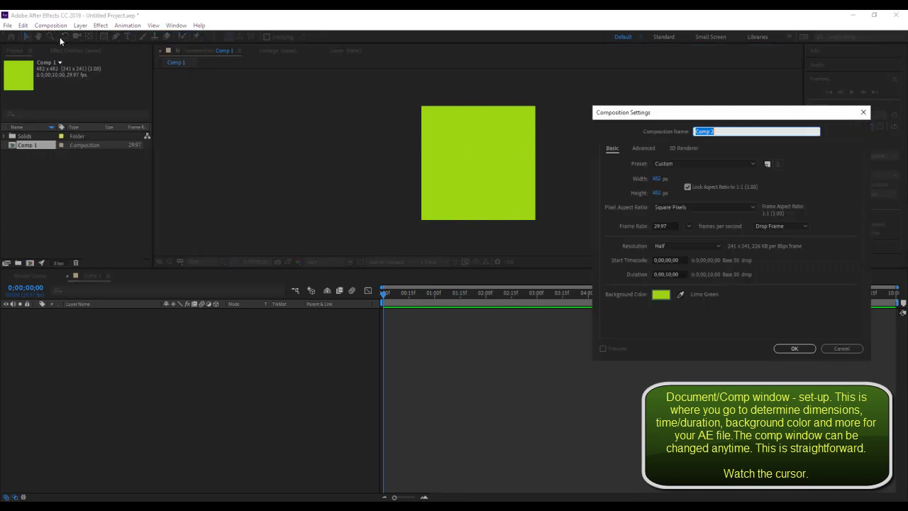
{"action": "left_click", "coordinate": [668, 274]}
{"action": "type", "text": "5"}
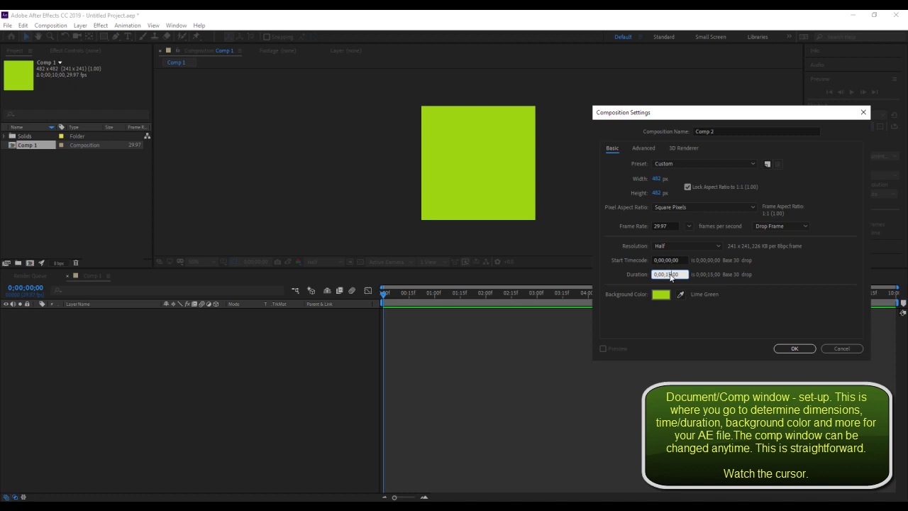
{"action": "left_click", "coordinate": [685, 168]}
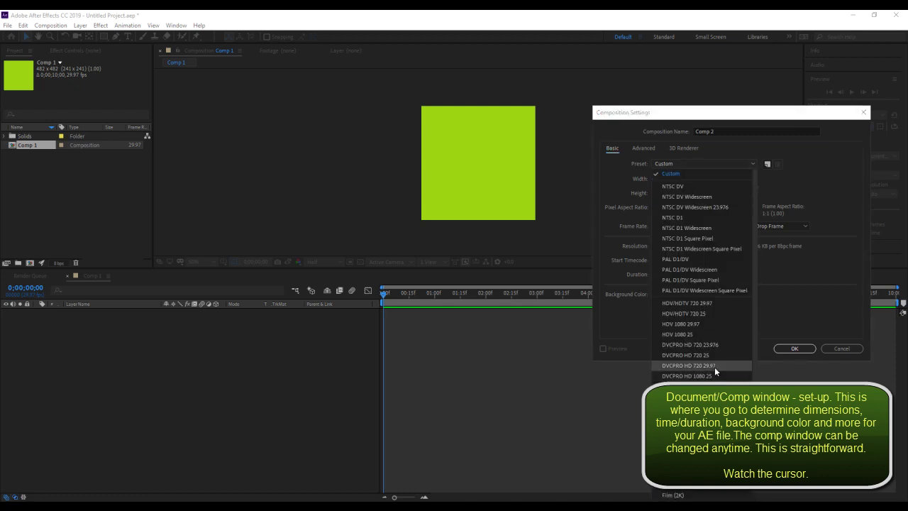
{"action": "left_click", "coordinate": [681, 175]}
{"action": "left_click_drag", "start_coordinate": [660, 179], "coordinate": [668, 179]}
{"action": "left_click", "coordinate": [687, 187]}
{"action": "left_click", "coordinate": [687, 188]}
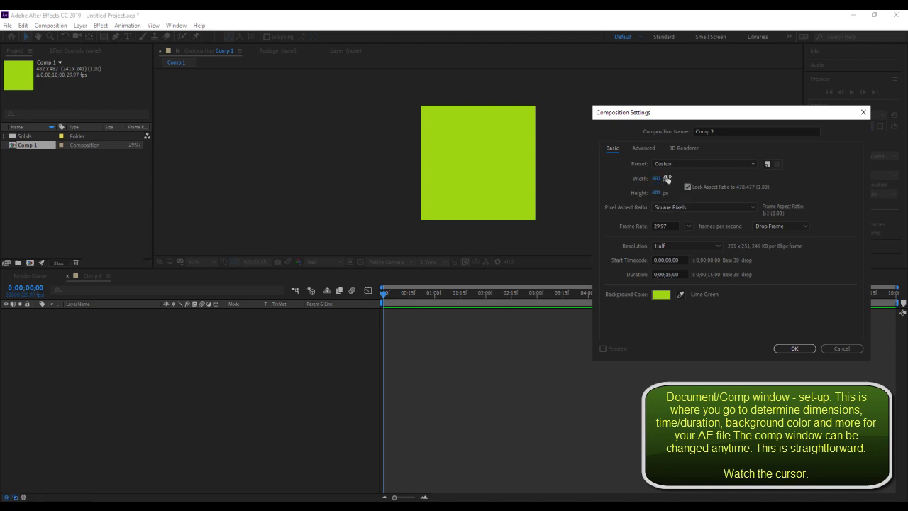
{"action": "left_click", "coordinate": [793, 348]}
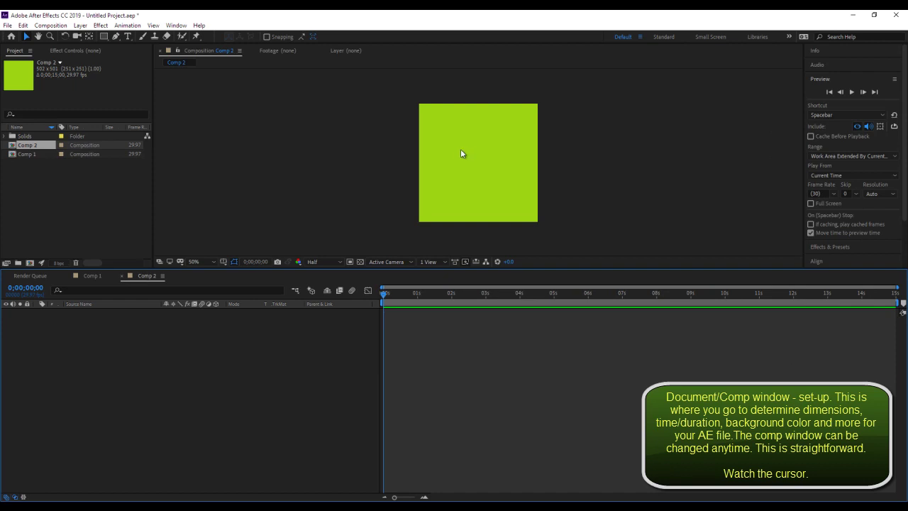
- Draw a pink rectangle in the comp centre and give it a solid green stroke
{"action": "left_click", "coordinate": [105, 36]}
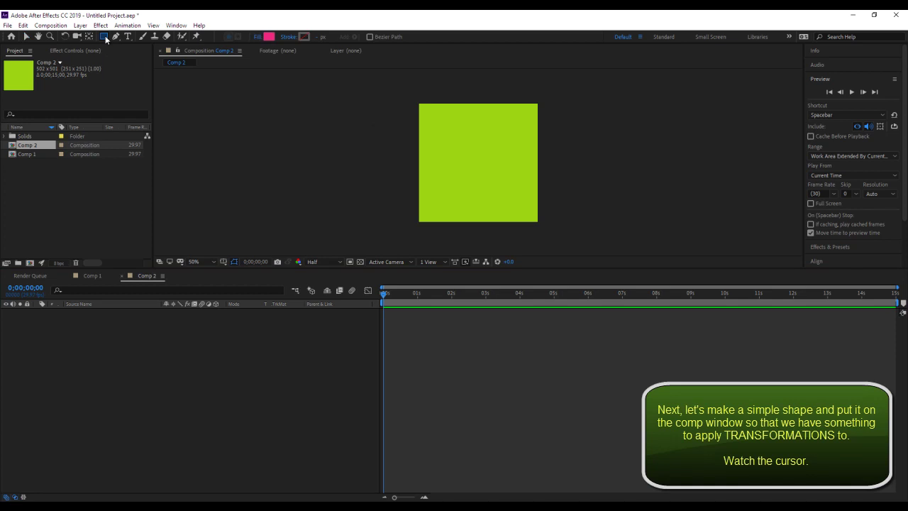
{"action": "left_click_drag", "start_coordinate": [447, 123], "coordinate": [511, 204]}
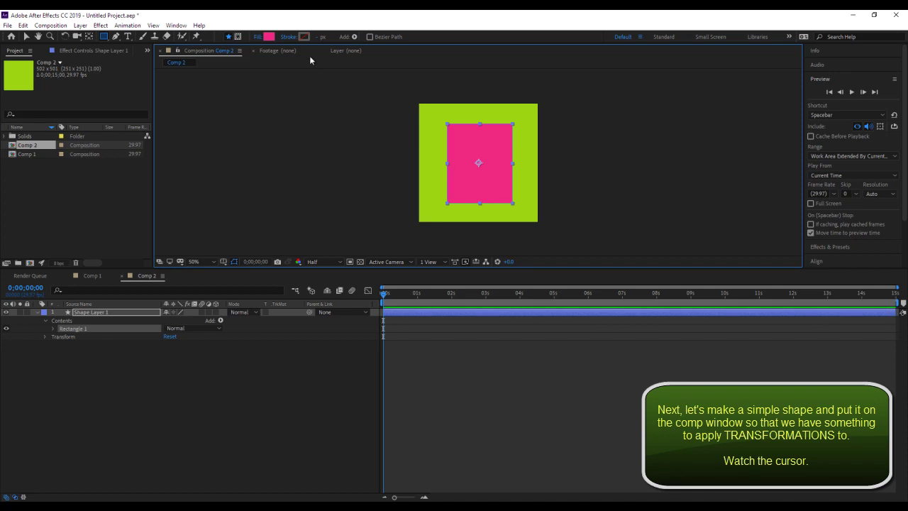
{"action": "left_click", "coordinate": [288, 38]}
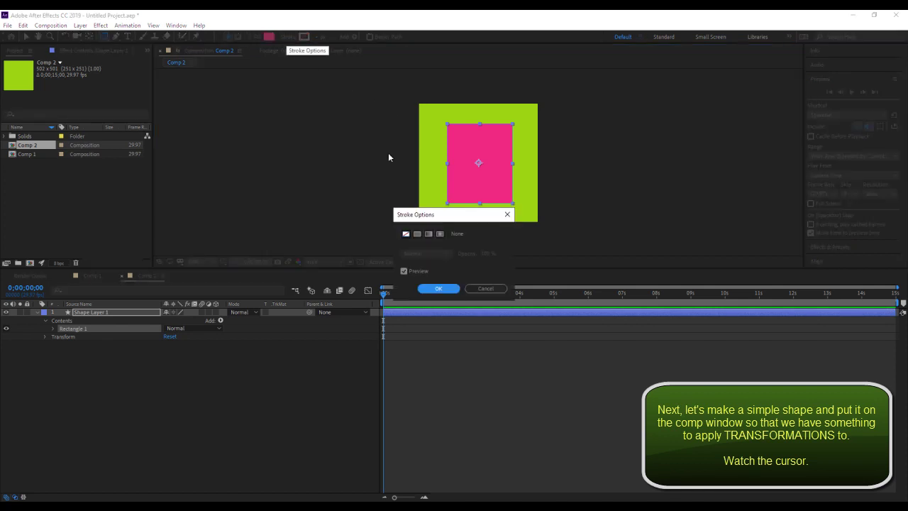
{"action": "left_click", "coordinate": [418, 234]}
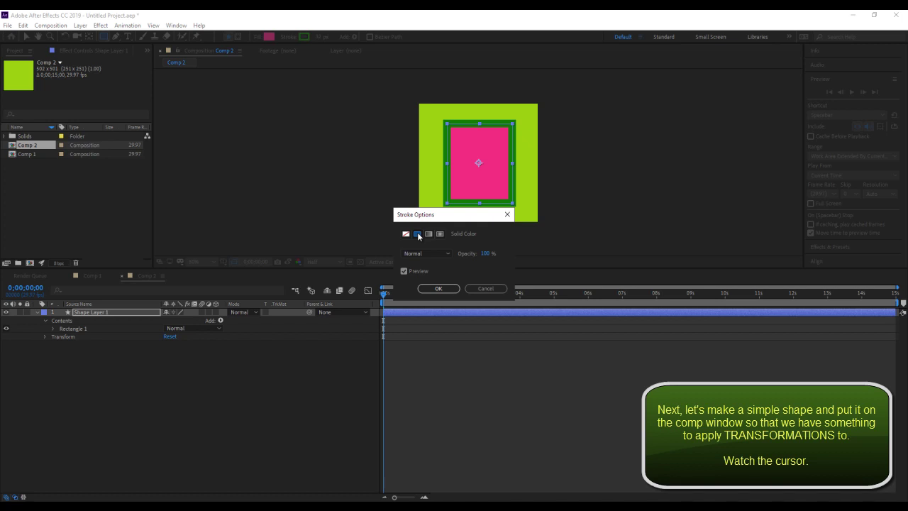
{"action": "left_click", "coordinate": [440, 288]}
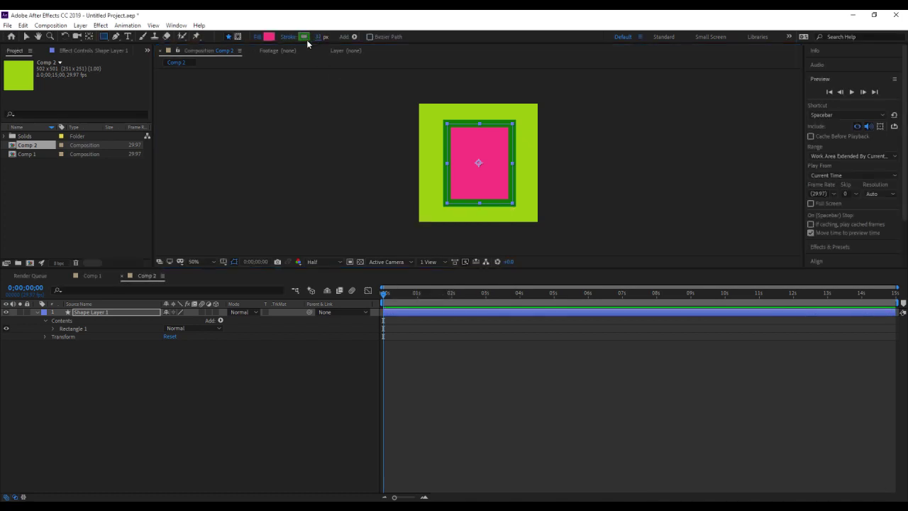
- Darken the green stroke, then set Stroke Options to None to remove the outline
{"action": "left_click", "coordinate": [304, 36]}
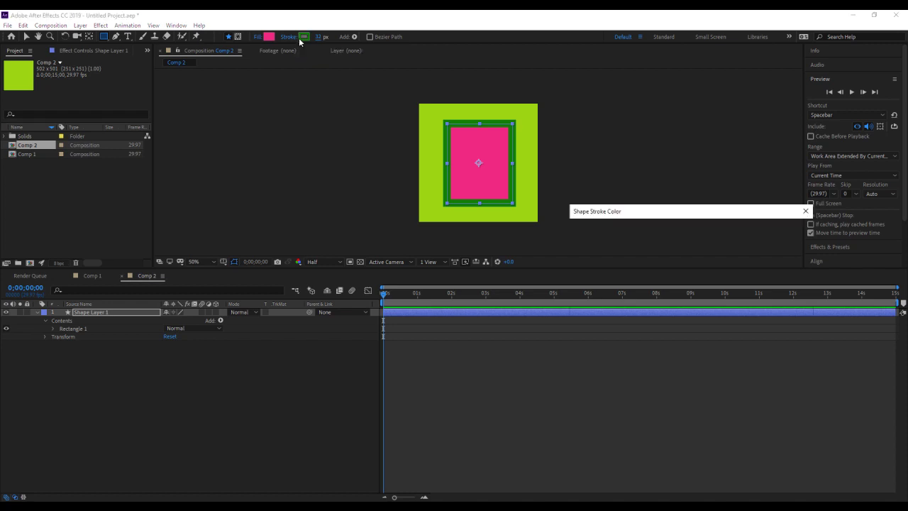
{"action": "left_click_drag", "start_coordinate": [667, 273], "coordinate": [654, 301]}
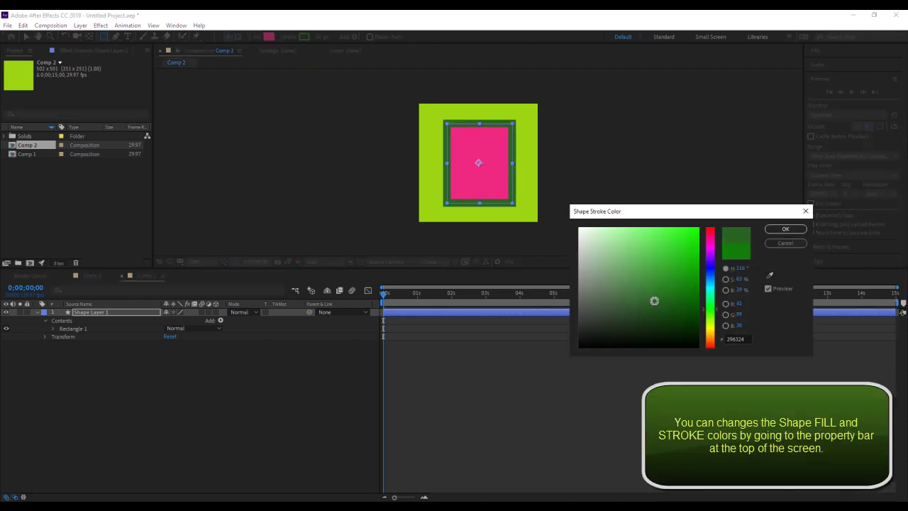
{"action": "left_click", "coordinate": [784, 230]}
{"action": "left_click", "coordinate": [288, 37]}
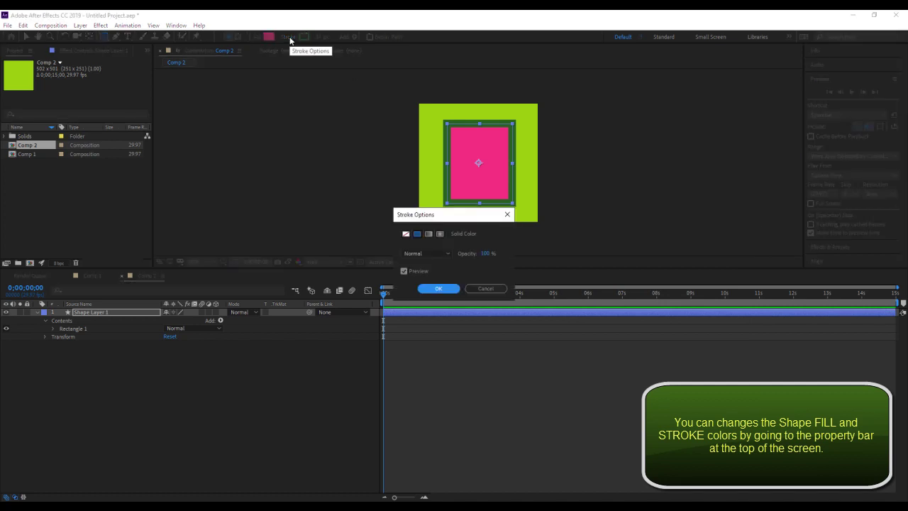
{"action": "left_click", "coordinate": [405, 235]}
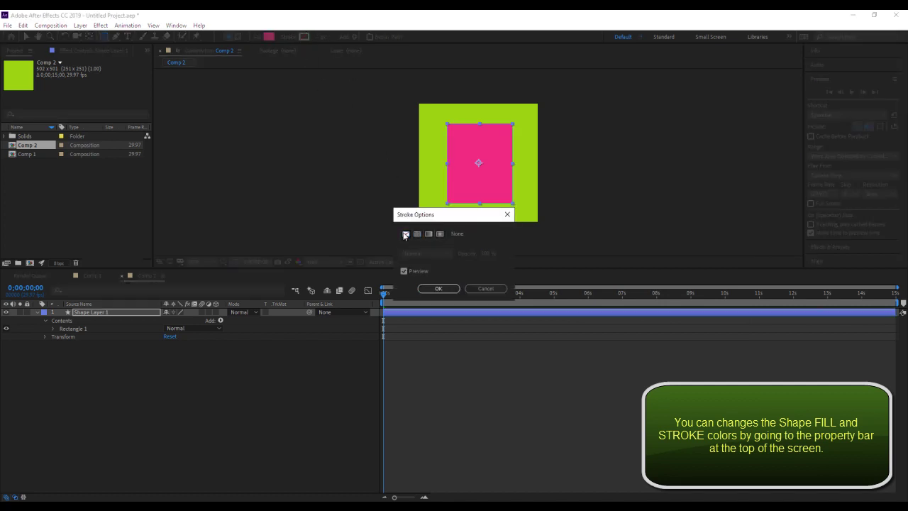
{"action": "left_click", "coordinate": [439, 288]}
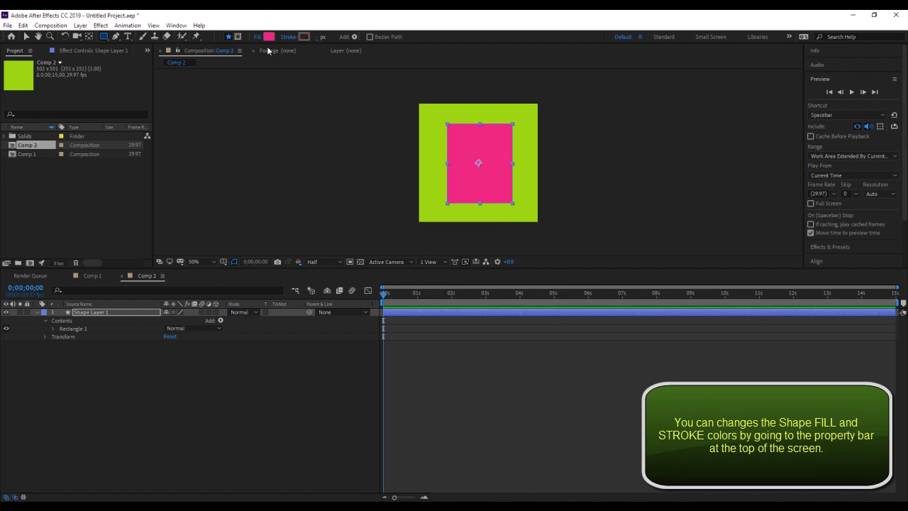
- Change the rectangle's fill colour from pink to blue (2626DF)
{"action": "left_click", "coordinate": [268, 37]}
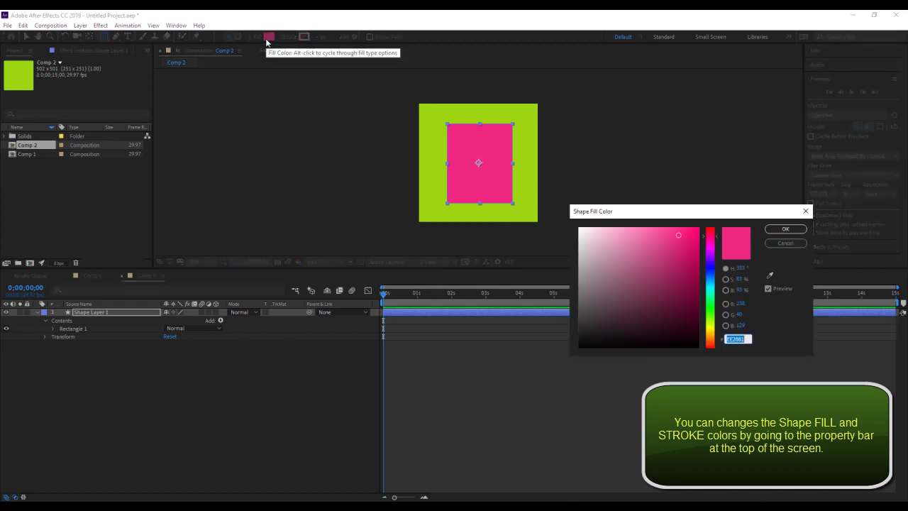
{"action": "left_click_drag", "start_coordinate": [675, 288], "coordinate": [679, 242]}
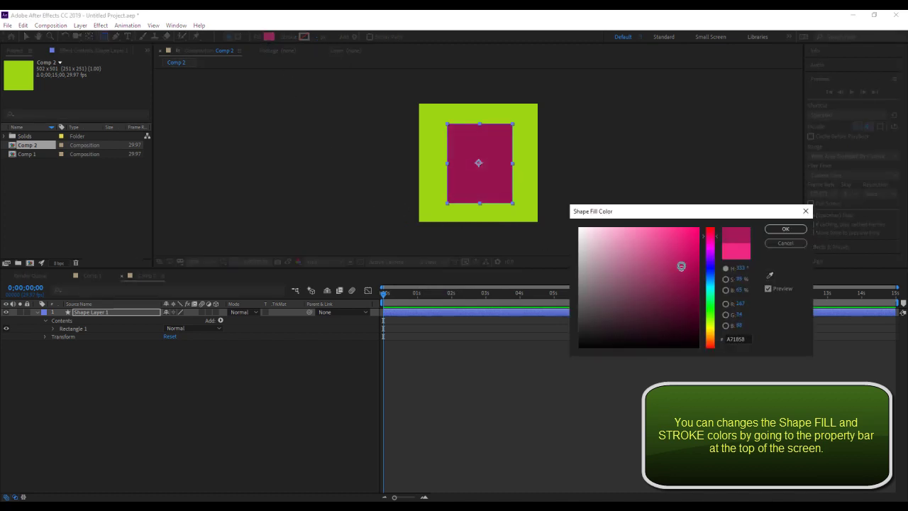
{"action": "left_click_drag", "start_coordinate": [711, 289], "coordinate": [707, 271]}
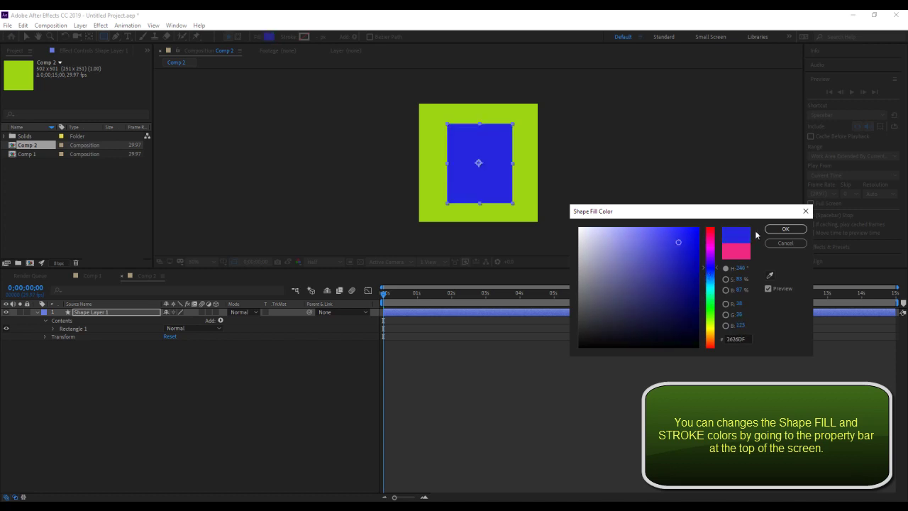
{"action": "left_click", "coordinate": [784, 229]}
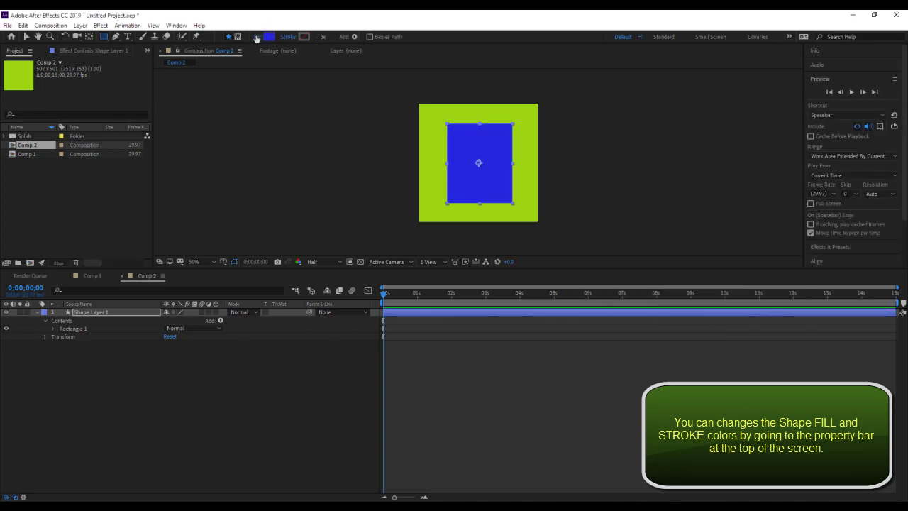
- Set the fill's blend mode to Normal and keep it as Solid Color
{"action": "left_click", "coordinate": [257, 37]}
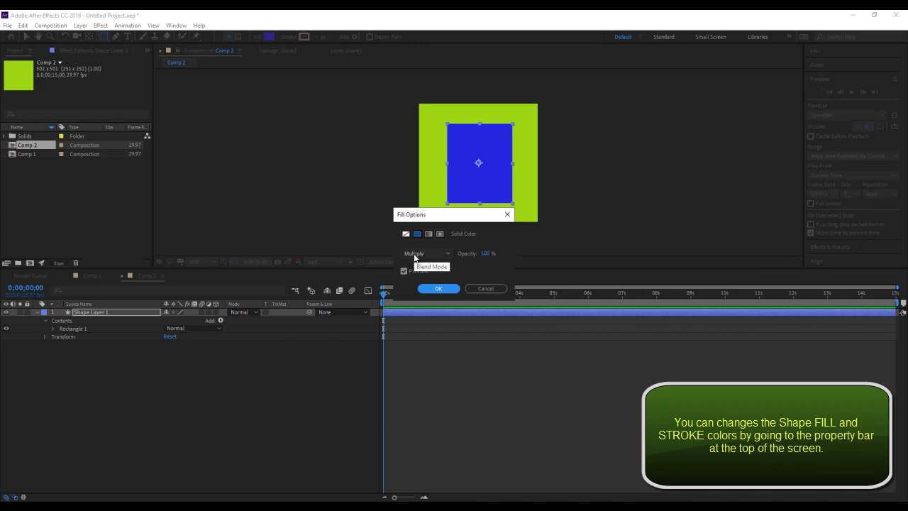
{"action": "left_click", "coordinate": [418, 253]}
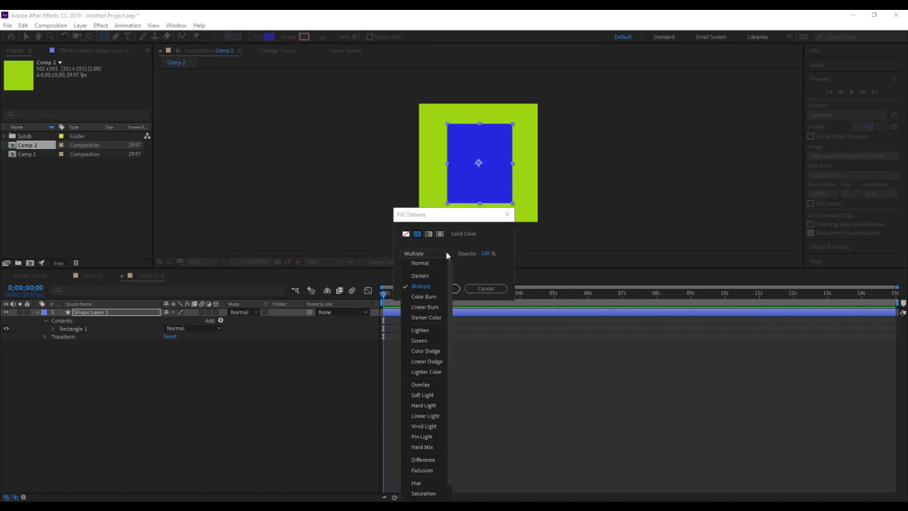
{"action": "left_click", "coordinate": [429, 262]}
{"action": "left_click", "coordinate": [406, 235]}
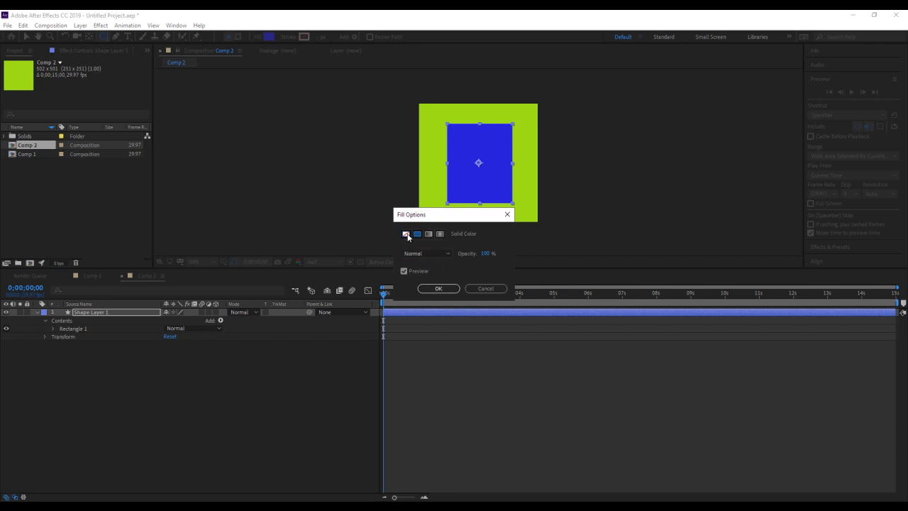
{"action": "left_click", "coordinate": [417, 234]}
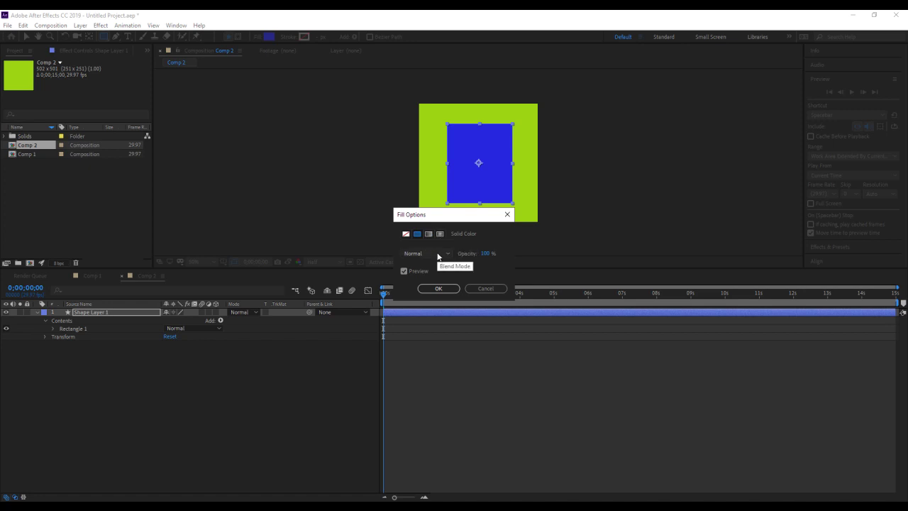
- Confirm the fill settings, collapse the shape layer, and rename it to 'name here'
{"action": "left_click", "coordinate": [438, 289]}
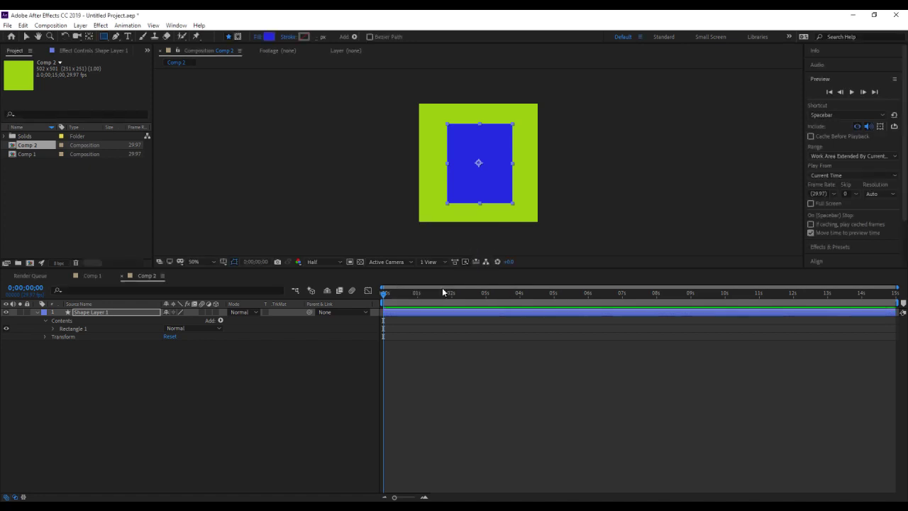
{"action": "left_click", "coordinate": [47, 322]}
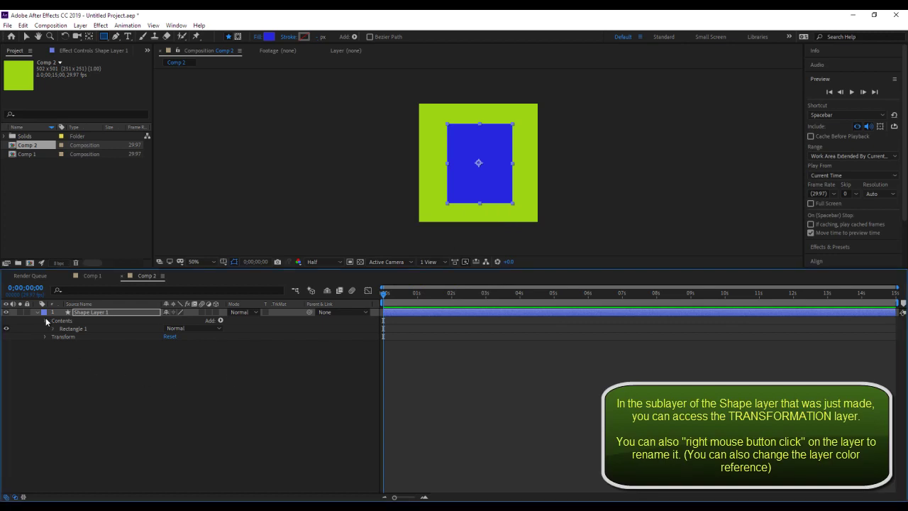
{"action": "left_click", "coordinate": [39, 312]}
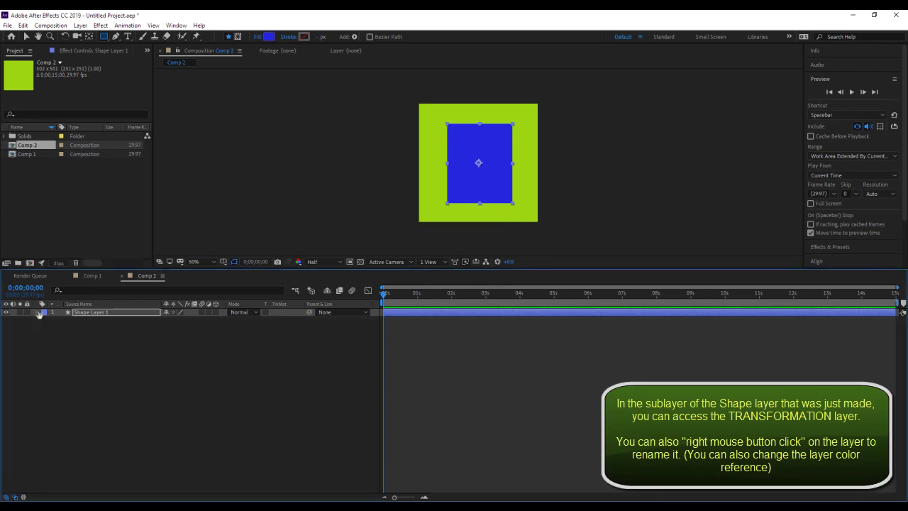
{"action": "right_click", "coordinate": [90, 311]}
{"action": "left_click", "coordinate": [110, 305]}
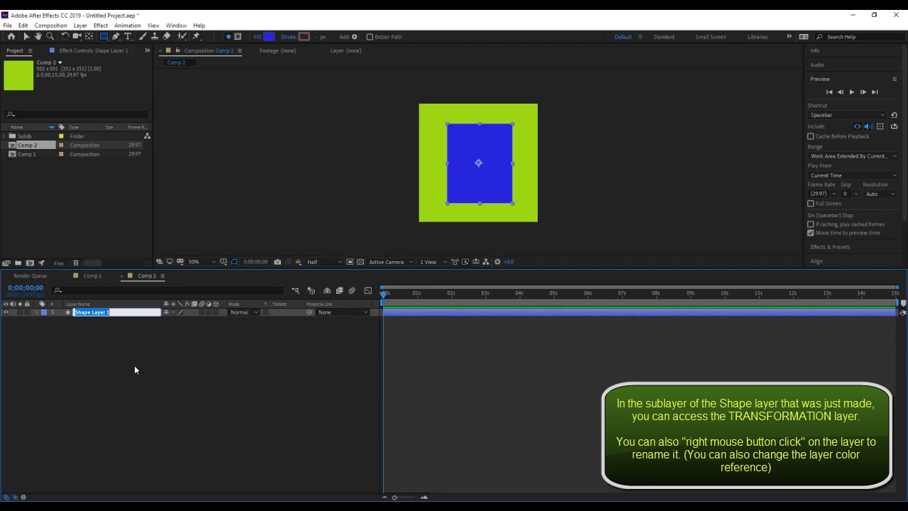
{"action": "type", "text": "name here"}
{"action": "left_click", "coordinate": [65, 339]}
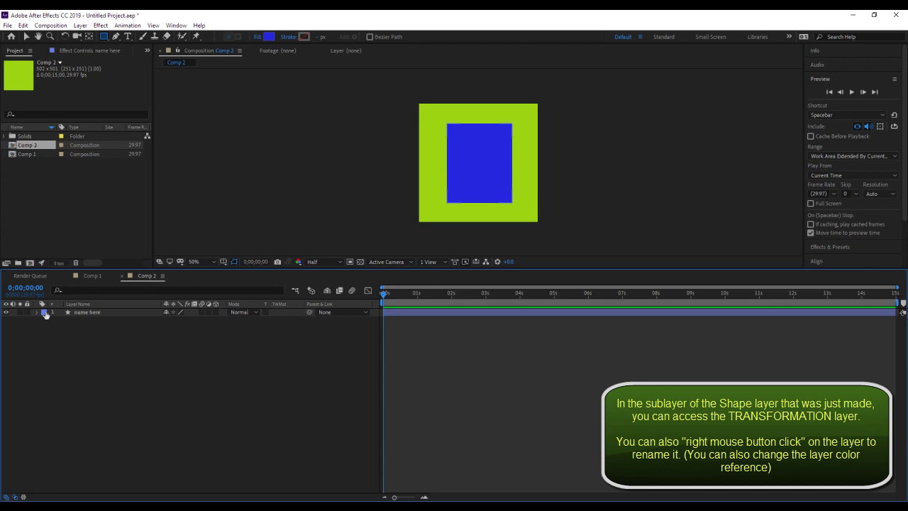
- Change the layer's label colour from Red to Orange and expand the layer's property groups
{"action": "left_click", "coordinate": [44, 313]}
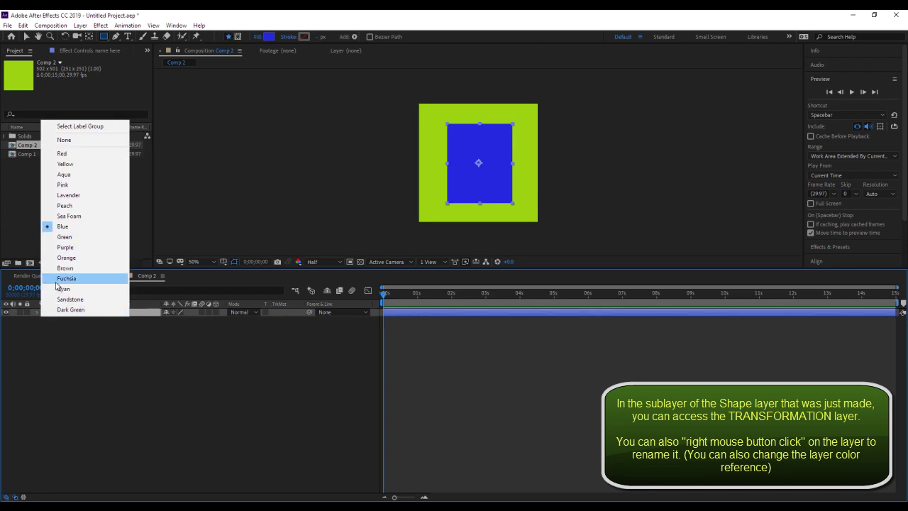
{"action": "left_click", "coordinate": [63, 153]}
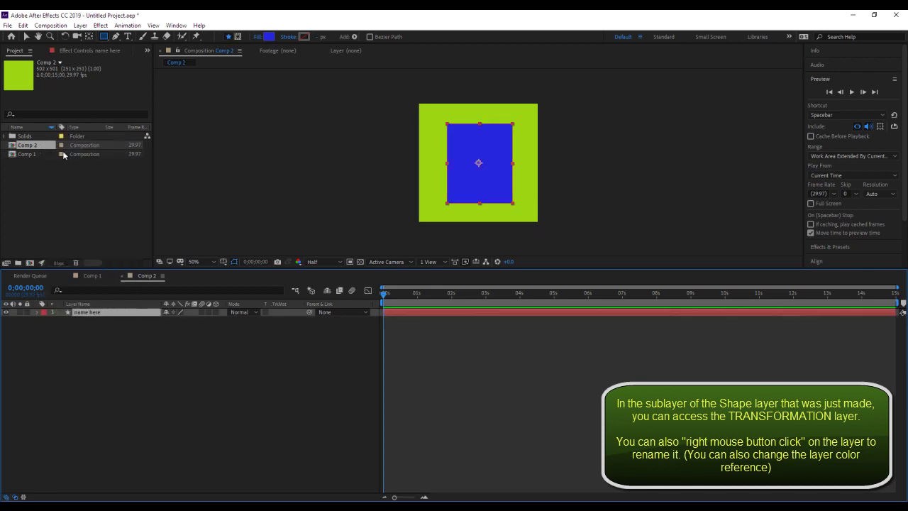
{"action": "left_click", "coordinate": [44, 313]}
{"action": "left_click", "coordinate": [67, 263]}
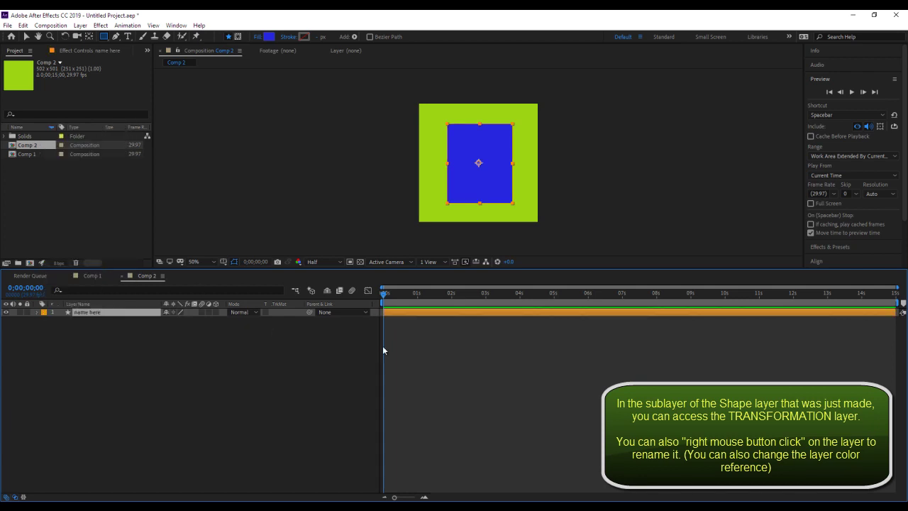
{"action": "left_click", "coordinate": [38, 312]}
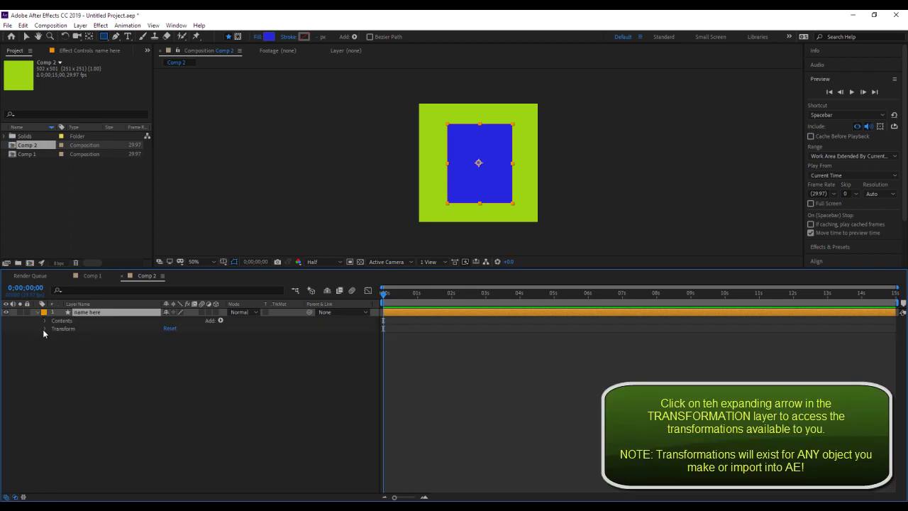
- Set Anchor Point to 0,-143 and Rotation to 3°, then turn off both stopwatches to clear their keyframes
{"action": "left_click", "coordinate": [44, 328]}
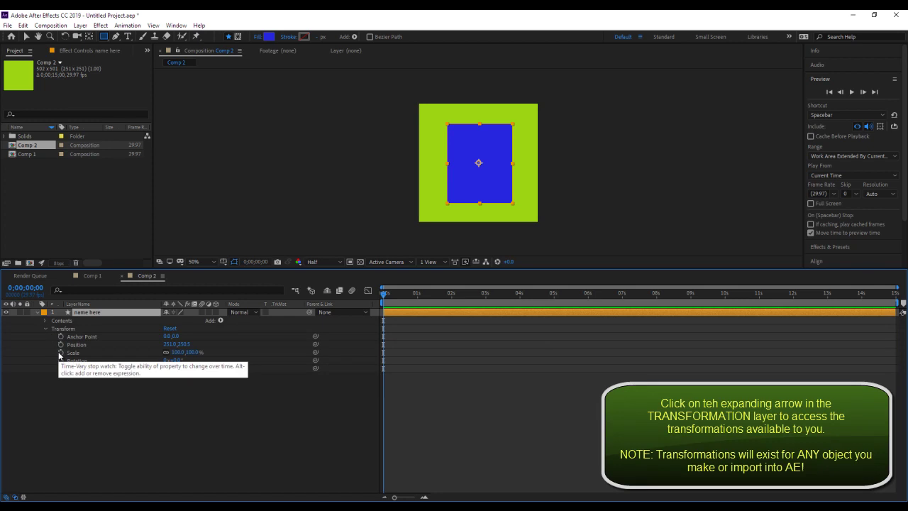
{"action": "left_click", "coordinate": [61, 336]}
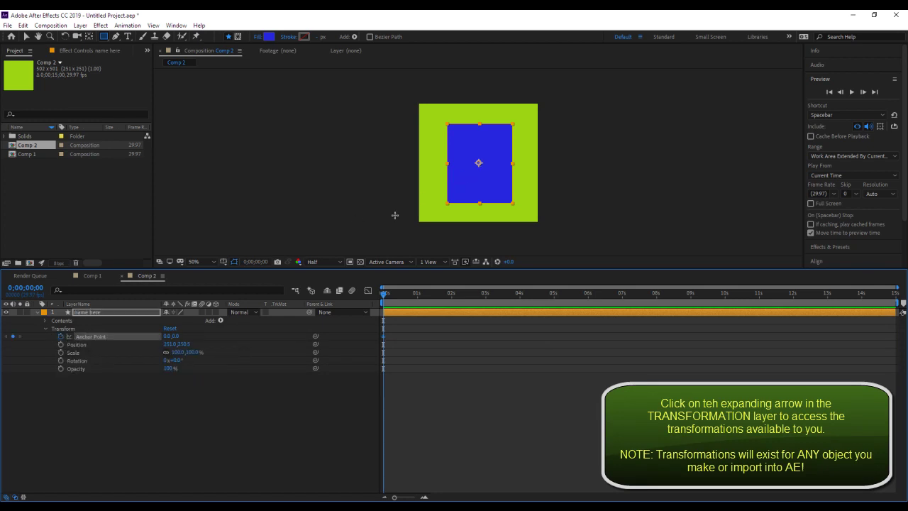
{"action": "left_click_drag", "start_coordinate": [179, 336], "coordinate": [111, 336]}
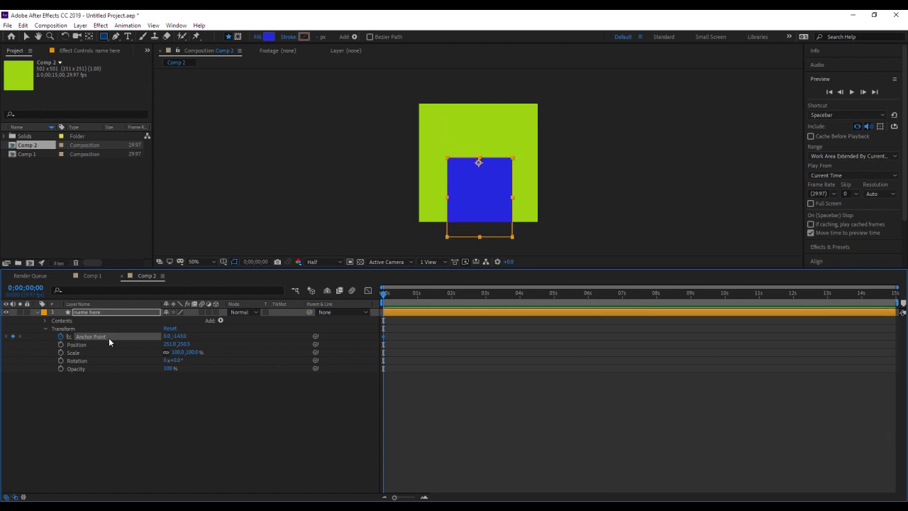
{"action": "left_click", "coordinate": [61, 360]}
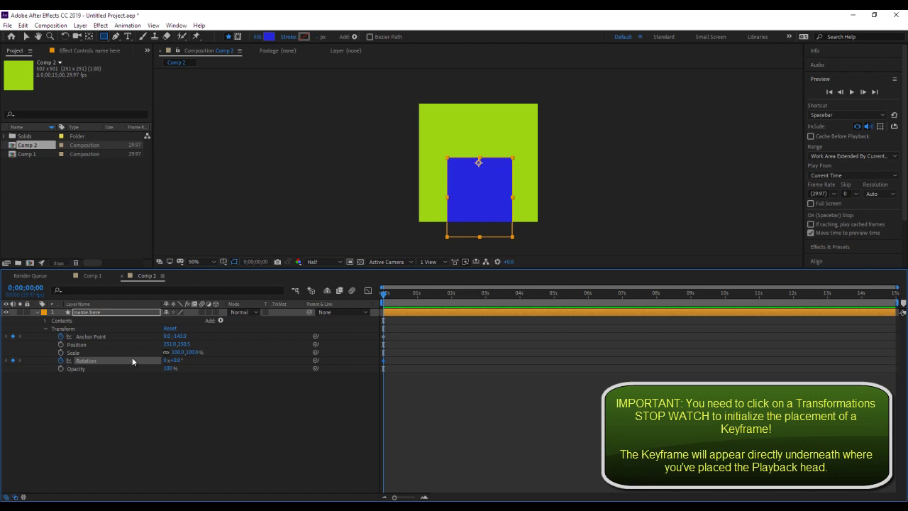
{"action": "left_click_drag", "start_coordinate": [172, 360], "coordinate": [178, 361]}
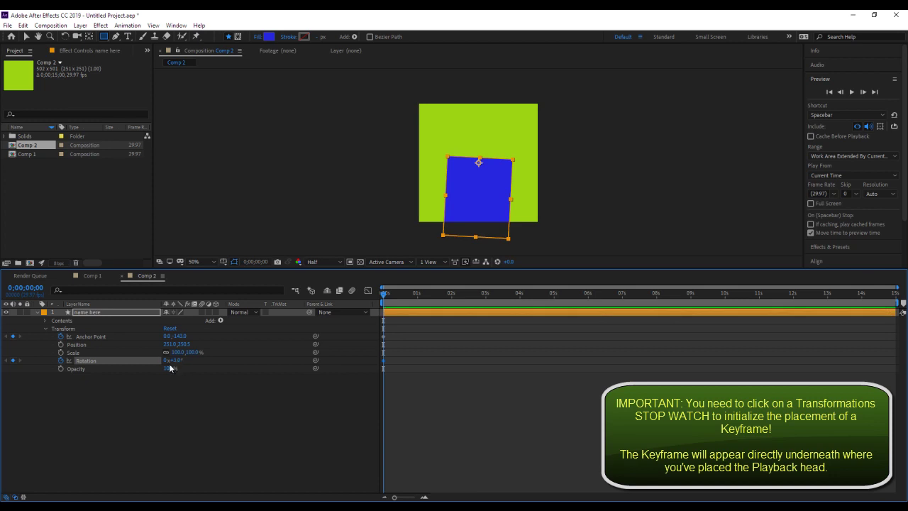
{"action": "left_click", "coordinate": [61, 361]}
{"action": "left_click", "coordinate": [61, 337]}
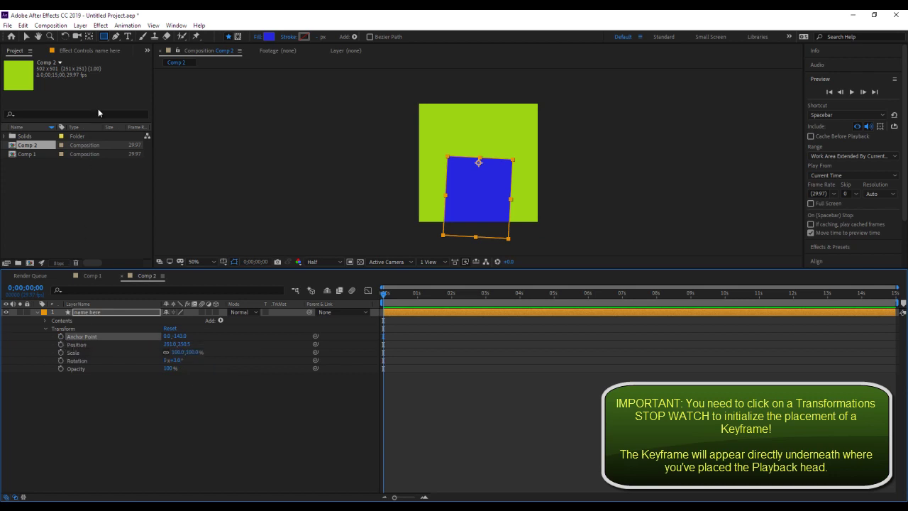
{"action": "left_click", "coordinate": [89, 38]}
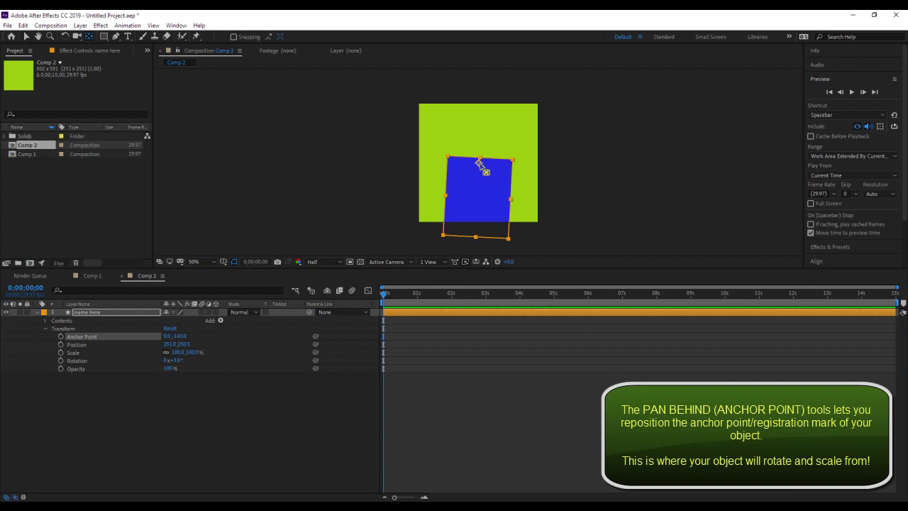
- Centre the anchor in the rectangle, move it to 249,242.5, and set a Position keyframe at 0 s
{"action": "left_click_drag", "start_coordinate": [480, 163], "coordinate": [479, 198]}
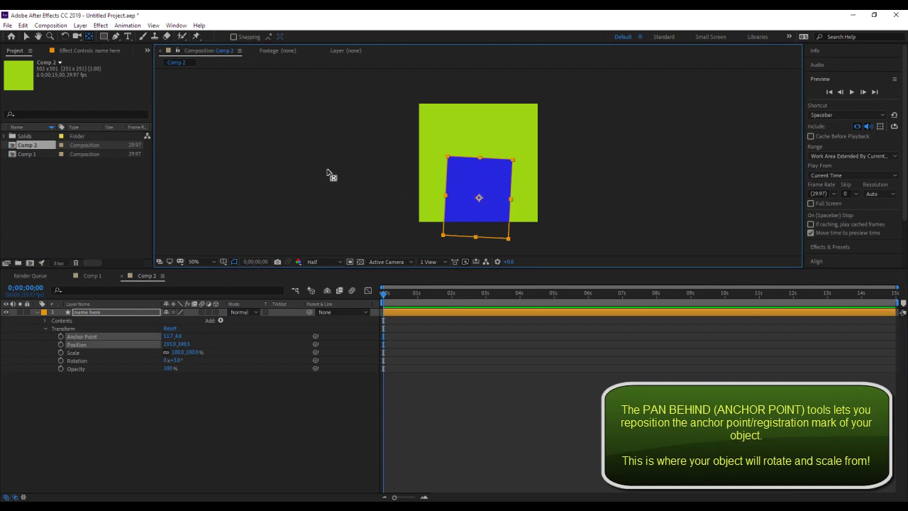
{"action": "left_click", "coordinate": [27, 38]}
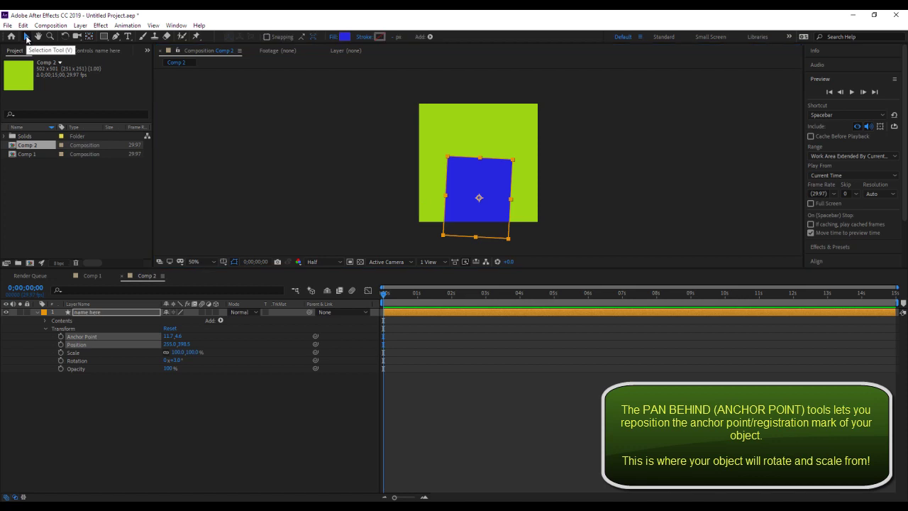
{"action": "left_click_drag", "start_coordinate": [473, 214], "coordinate": [469, 179]}
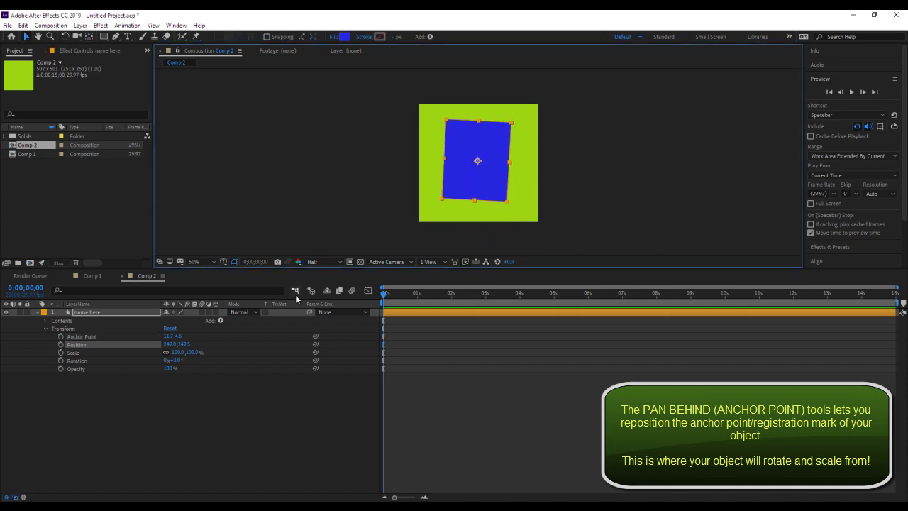
{"action": "left_click", "coordinate": [60, 345]}
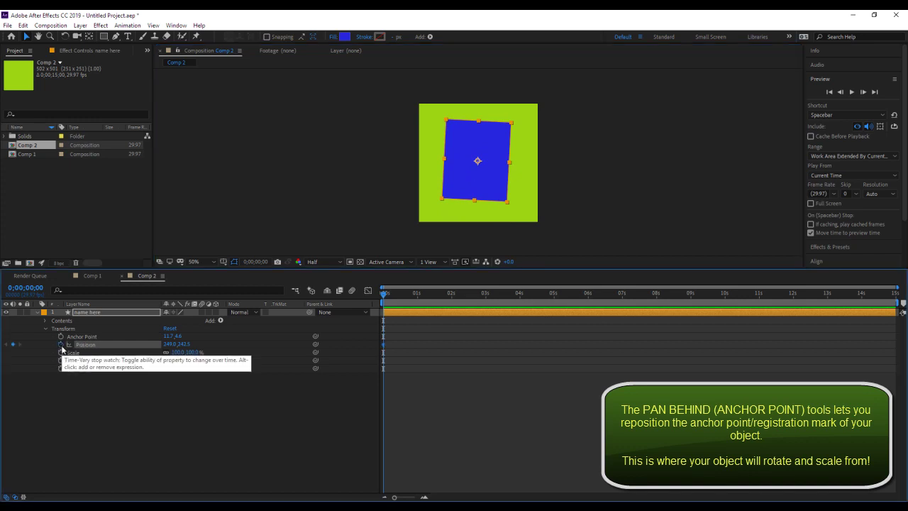
- Keyframe the rectangle moving right at about 7;22 and ending at 180.0,304.5 at 14;29
{"action": "left_click_drag", "start_coordinate": [383, 293], "coordinate": [652, 313]}
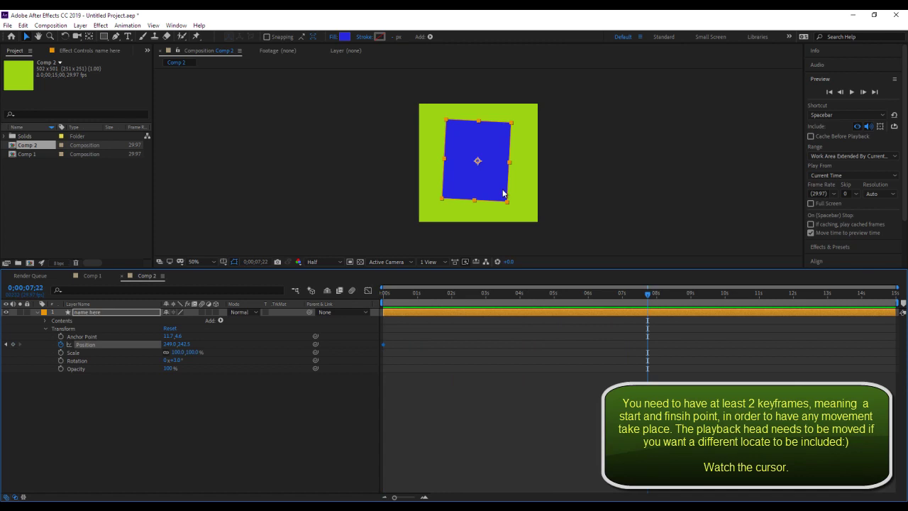
{"action": "left_click_drag", "start_coordinate": [489, 188], "coordinate": [583, 206]}
{"action": "left_click_drag", "start_coordinate": [649, 298], "coordinate": [898, 299]}
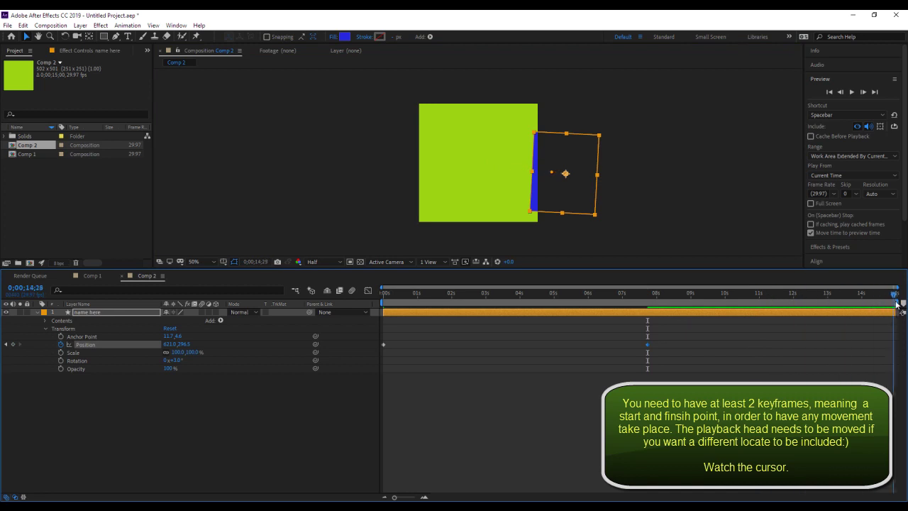
{"action": "mouse_move", "coordinate": [183, 344]}
{"action": "left_mouse_down"}
{"action": "mouse_move", "coordinate": [233, 352]}
{"action": "mouse_move", "coordinate": [144, 344]}
{"action": "mouse_move", "coordinate": [29, 359]}
{"action": "left_mouse_up"}
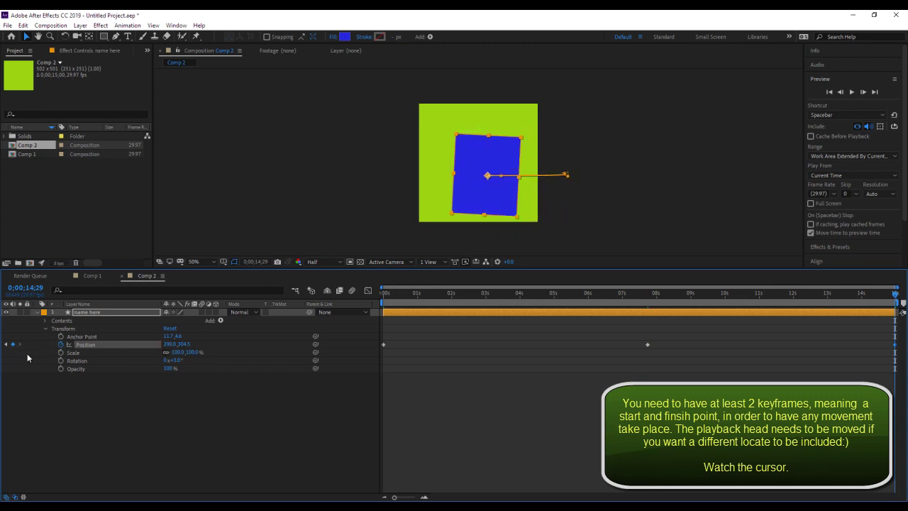
{"action": "left_click_drag", "start_coordinate": [169, 344], "coordinate": [120, 350]}
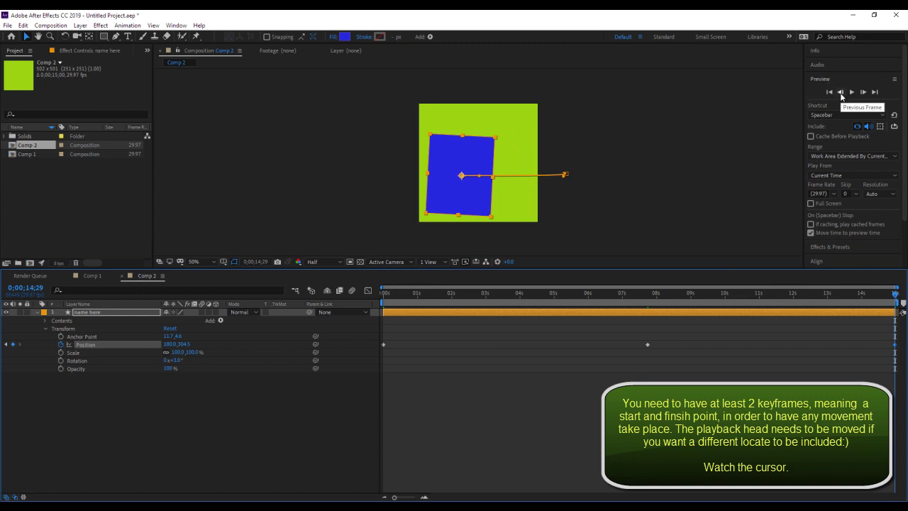
- Preview the animation, drag the 07;22 Position keyframe to about 1 second, and preview again
{"action": "left_click", "coordinate": [830, 91]}
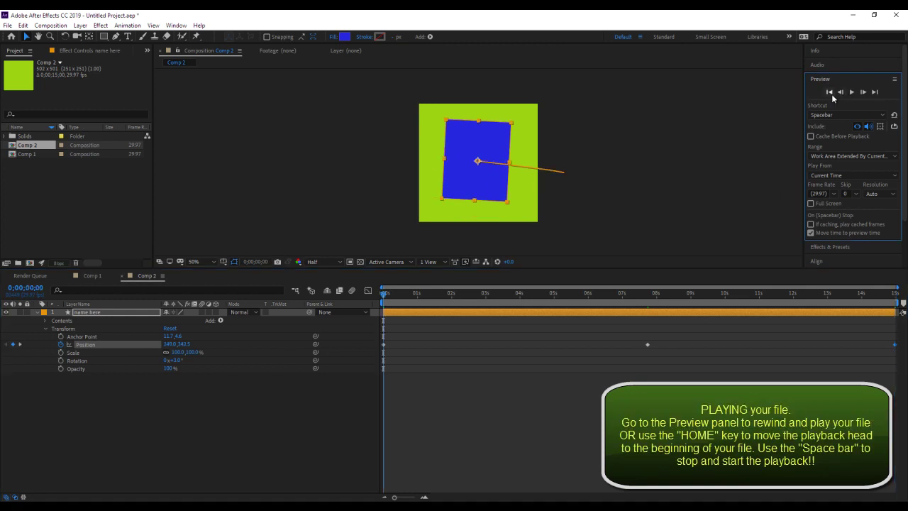
{"action": "left_click", "coordinate": [852, 92]}
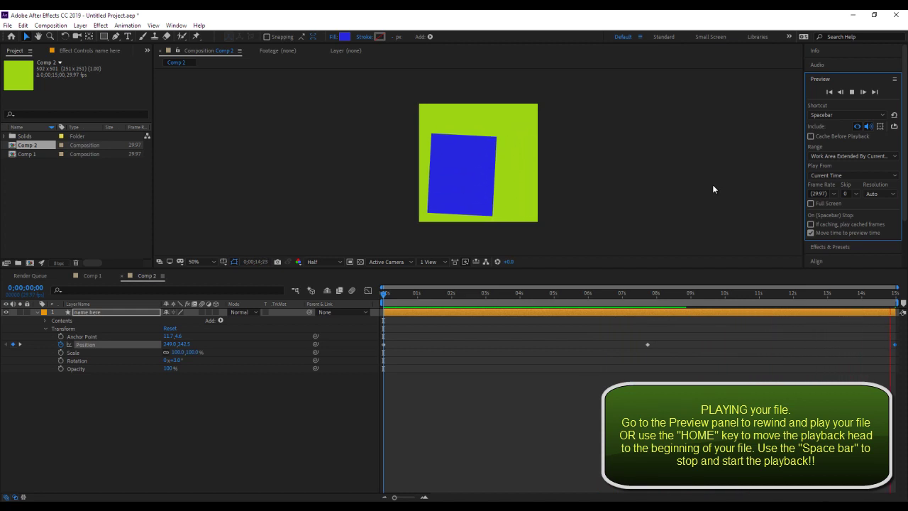
{"action": "key", "text": "space"}
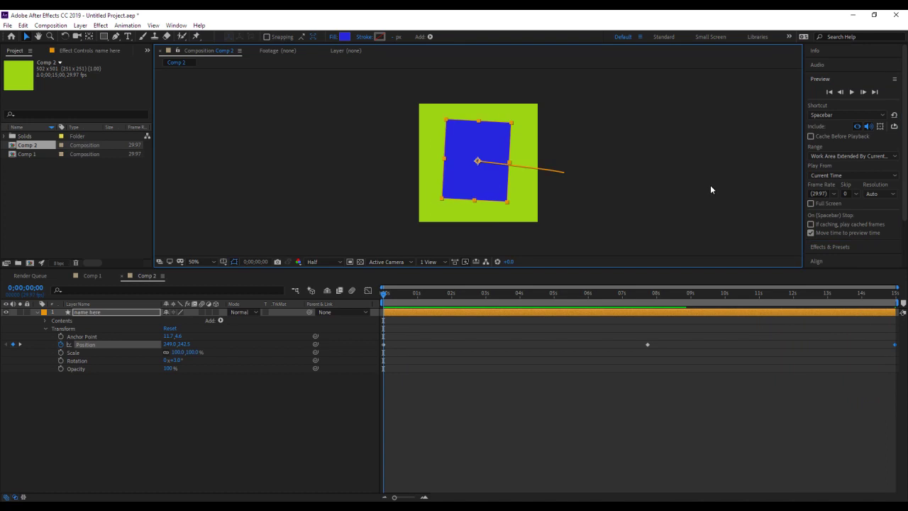
{"action": "left_click", "coordinate": [648, 346]}
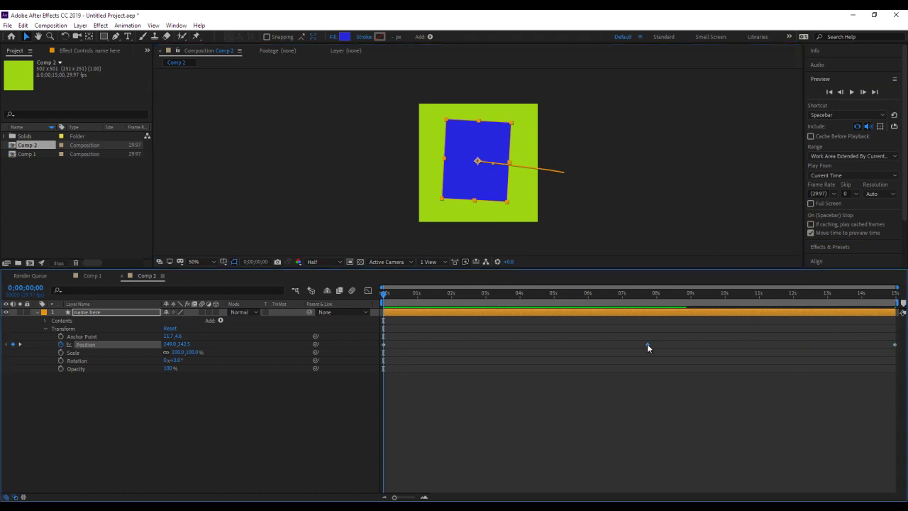
{"action": "left_click_drag", "start_coordinate": [648, 345], "coordinate": [419, 345]}
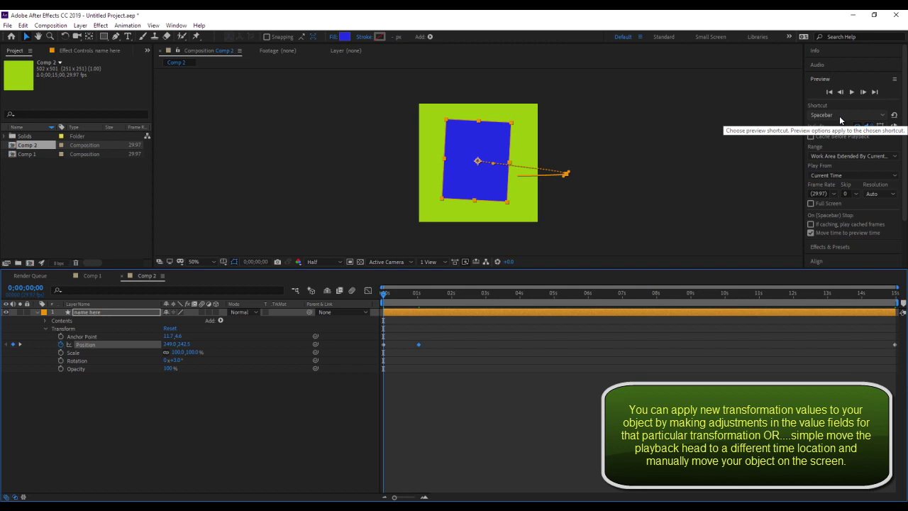
{"action": "key", "text": "space"}
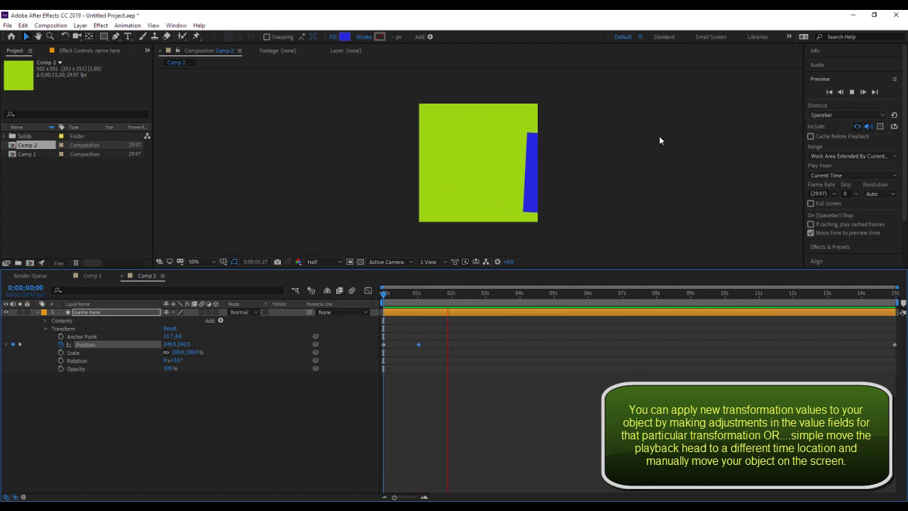
{"action": "key", "text": "space"}
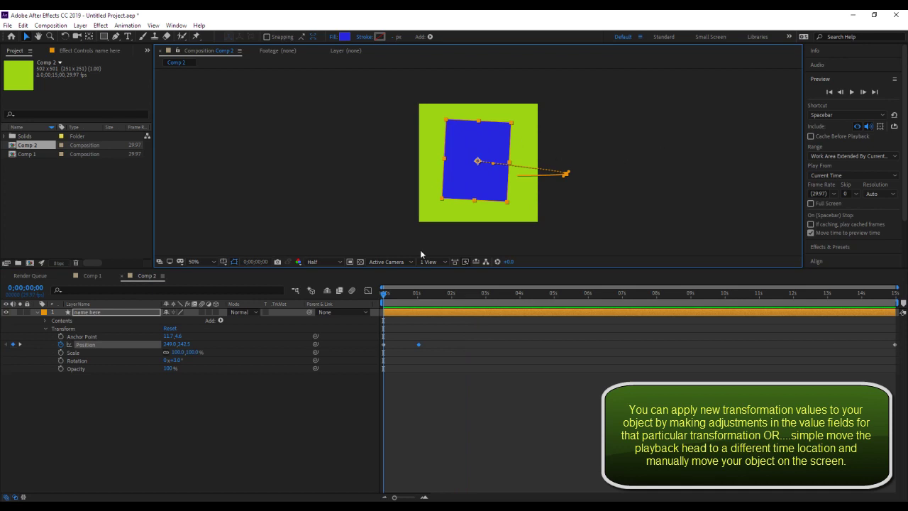
- Keyframe Scale at 0 s, set it to 95 at about 5;21, and to 156.7,79.0% at 8;21
{"action": "left_click", "coordinate": [60, 352]}
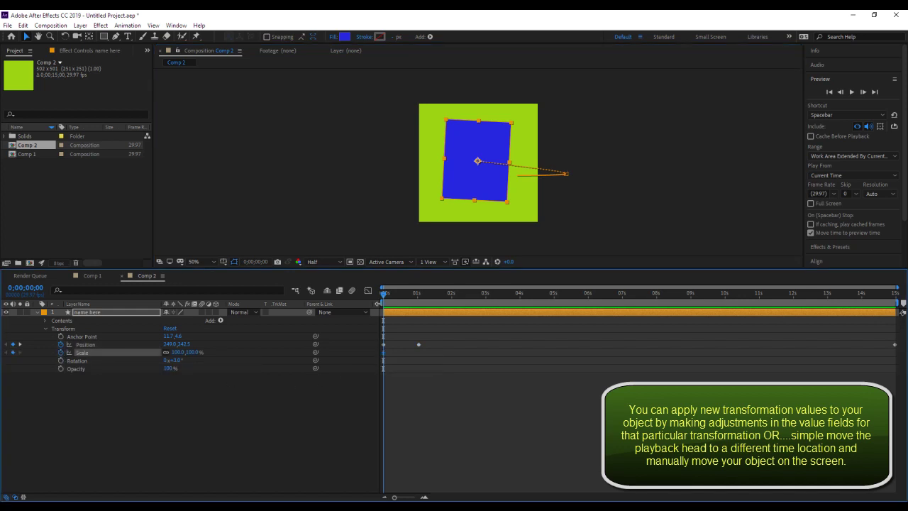
{"action": "left_click_drag", "start_coordinate": [384, 297], "coordinate": [579, 294]}
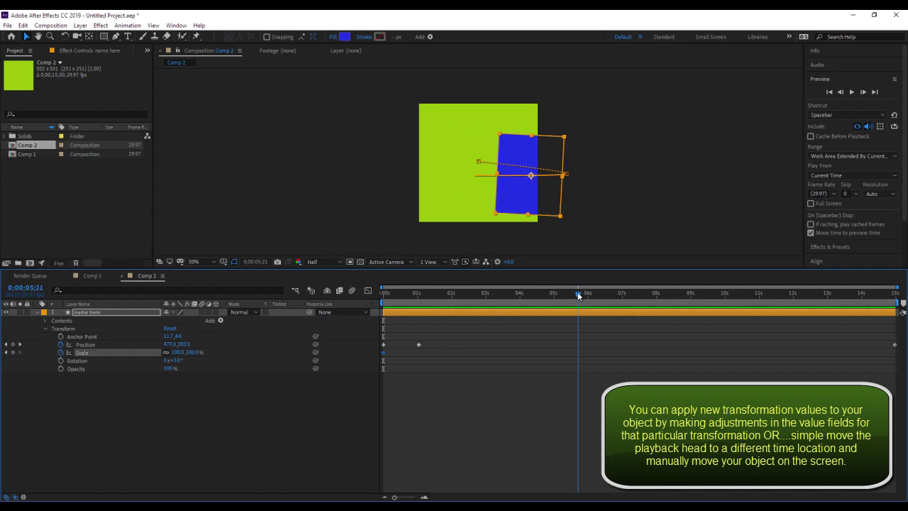
{"action": "mouse_move", "coordinate": [192, 352]}
{"action": "left_mouse_down"}
{"action": "mouse_move", "coordinate": [183, 353]}
{"action": "mouse_move", "coordinate": [283, 356]}
{"action": "mouse_move", "coordinate": [235, 355]}
{"action": "mouse_move", "coordinate": [245, 355]}
{"action": "left_mouse_up"}
{"action": "left_click", "coordinate": [181, 354]}
{"action": "key", "text": "space"}
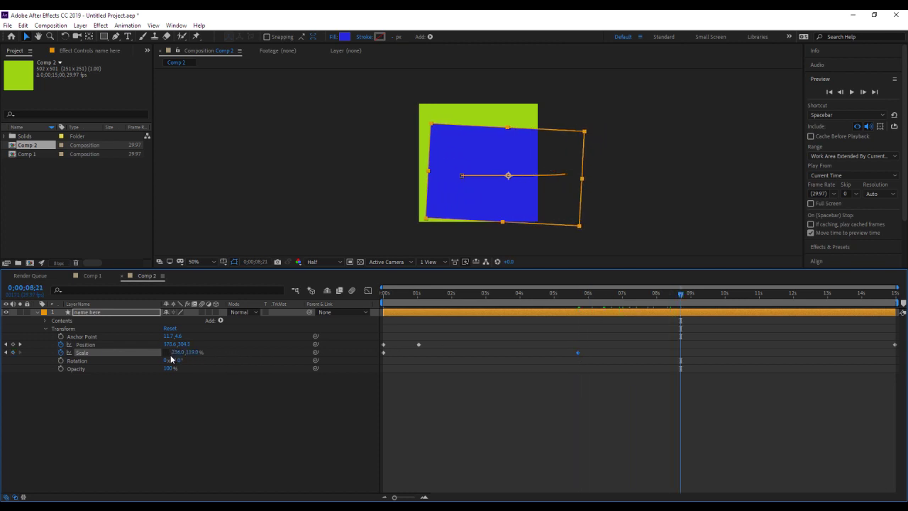
{"action": "left_click_drag", "start_coordinate": [177, 352], "coordinate": [170, 352]}
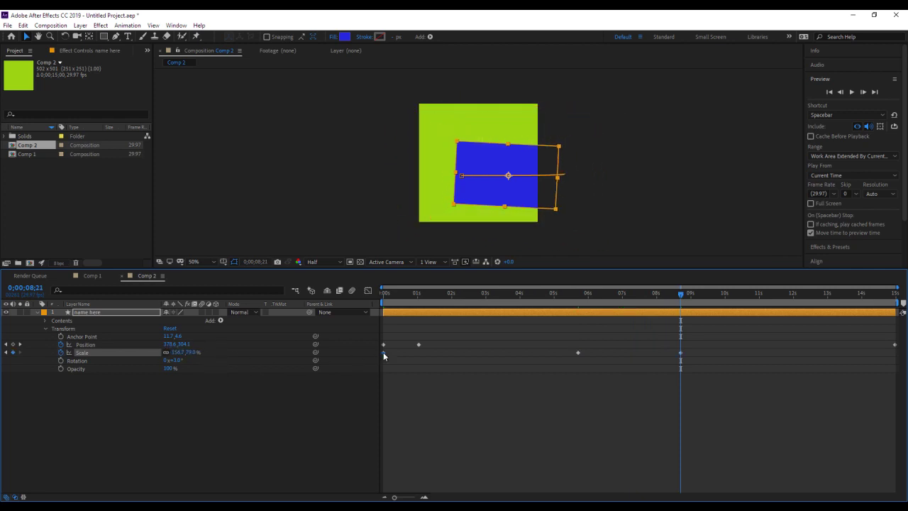
{"action": "mouse_move", "coordinate": [383, 353]}
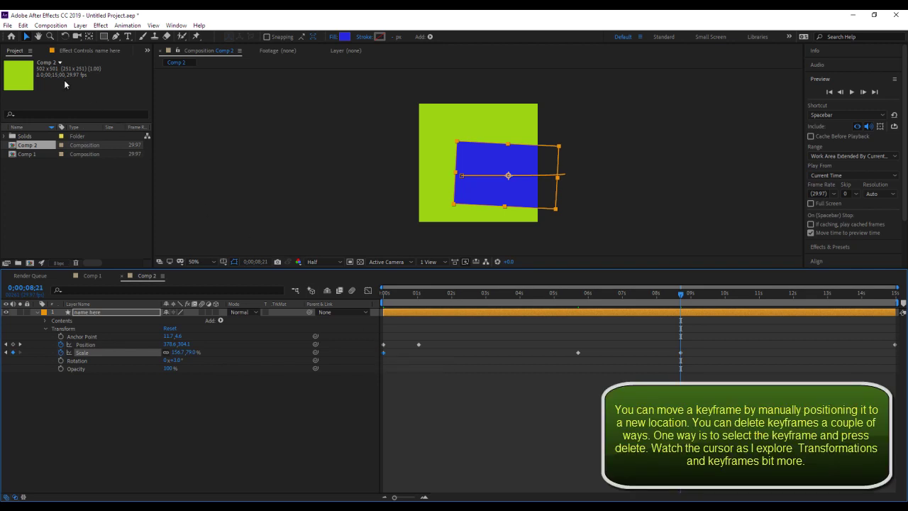
- Copy the starting 100% Scale keyframe and paste it at the comp's end
{"action": "left_click", "coordinate": [23, 25]}
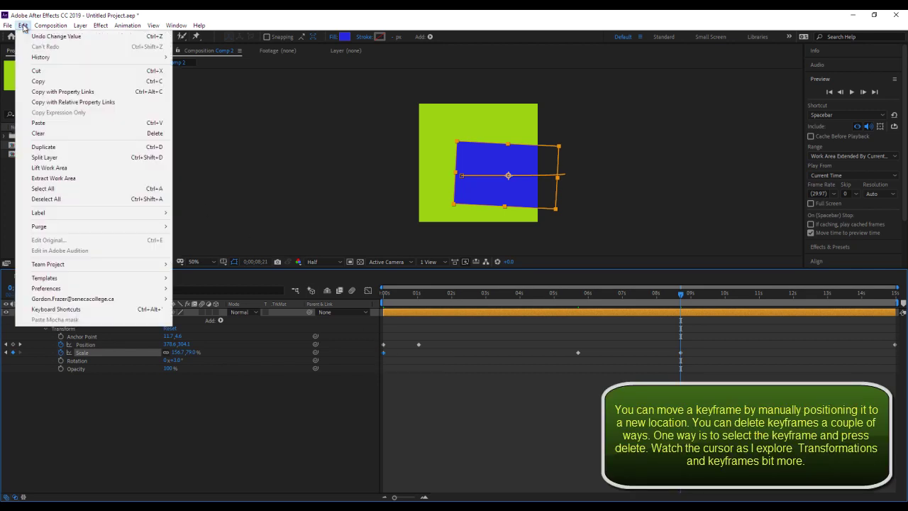
{"action": "left_click", "coordinate": [40, 83]}
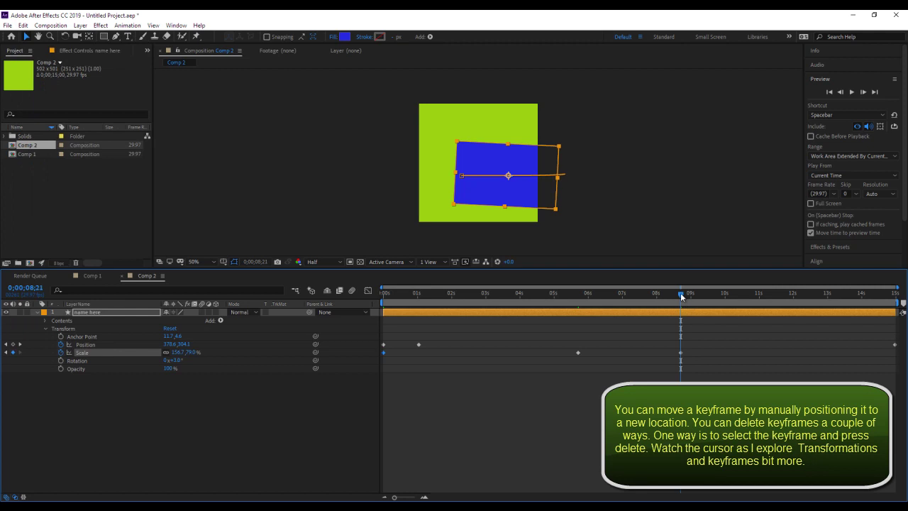
{"action": "left_click_drag", "start_coordinate": [681, 296], "coordinate": [902, 306]}
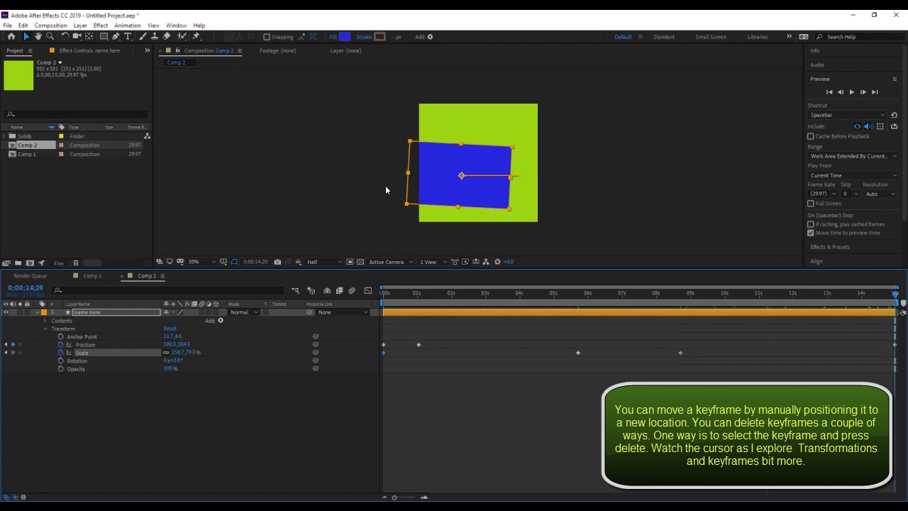
{"action": "left_click", "coordinate": [24, 27]}
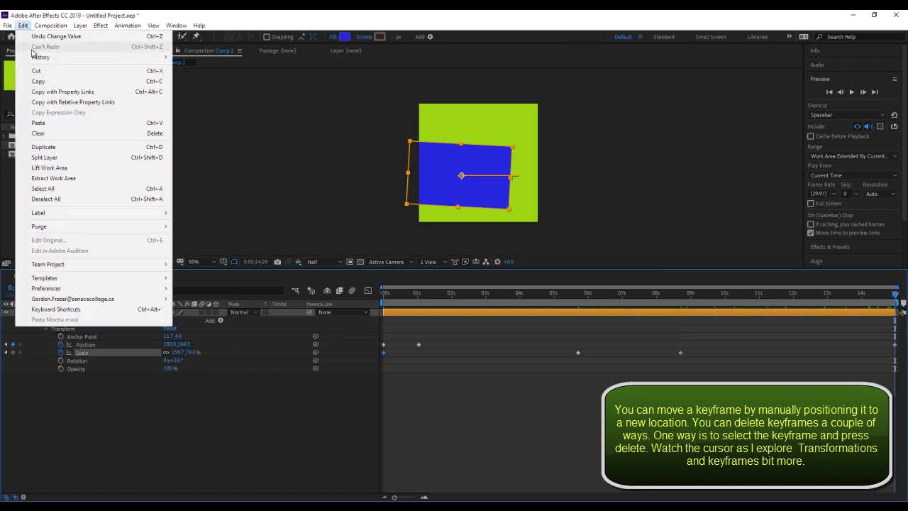
{"action": "left_click", "coordinate": [40, 123]}
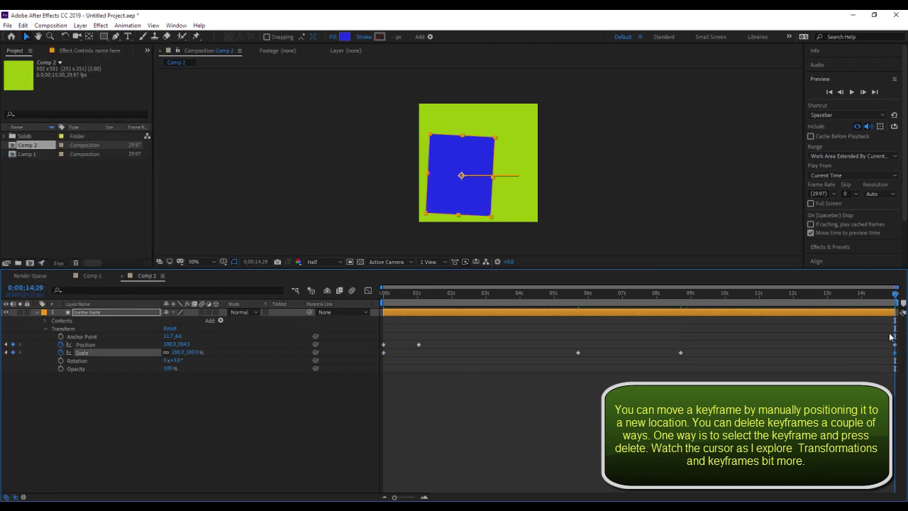
- Preview the animation, then move the final Position and Scale keyframes back to about 9 seconds
{"action": "left_click_drag", "start_coordinate": [895, 294], "coordinate": [358, 305]}
{"action": "key", "text": "space"}
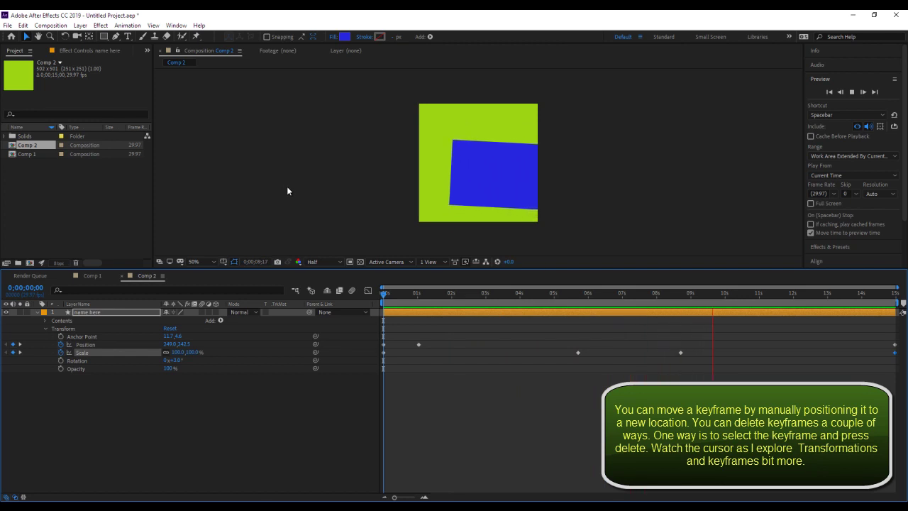
{"action": "key", "text": "space"}
{"action": "mouse_move", "coordinate": [876, 336]}
{"action": "left_mouse_down"}
{"action": "mouse_move", "coordinate": [903, 372]}
{"action": "mouse_move", "coordinate": [849, 353]}
{"action": "left_mouse_up"}
{"action": "left_click_drag", "start_coordinate": [710, 351], "coordinate": [694, 351]}
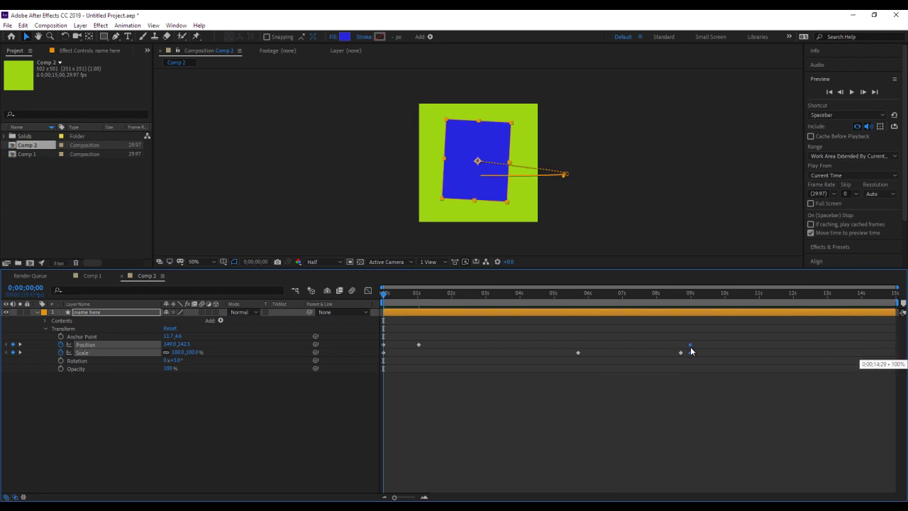
- End the work area at about 9 seconds and preview the animation from the start
{"action": "left_click", "coordinate": [779, 303]}
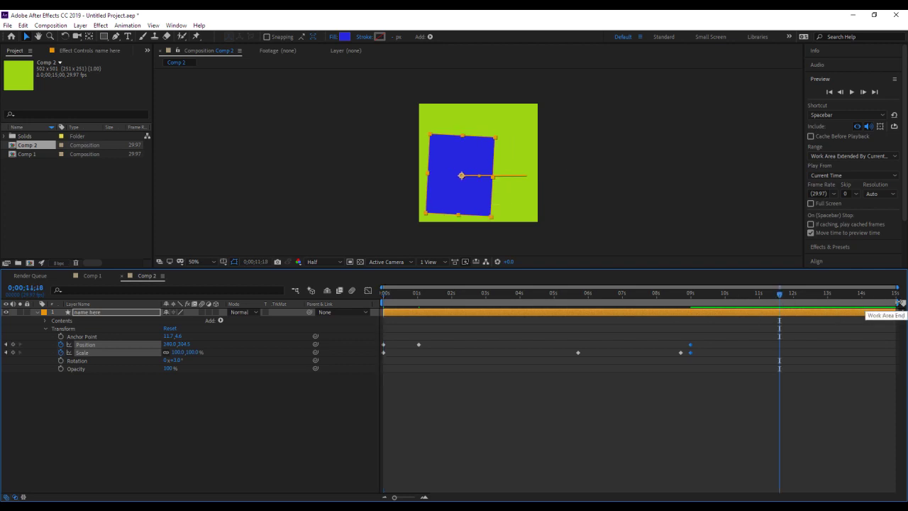
{"action": "left_click_drag", "start_coordinate": [902, 303], "coordinate": [703, 310]}
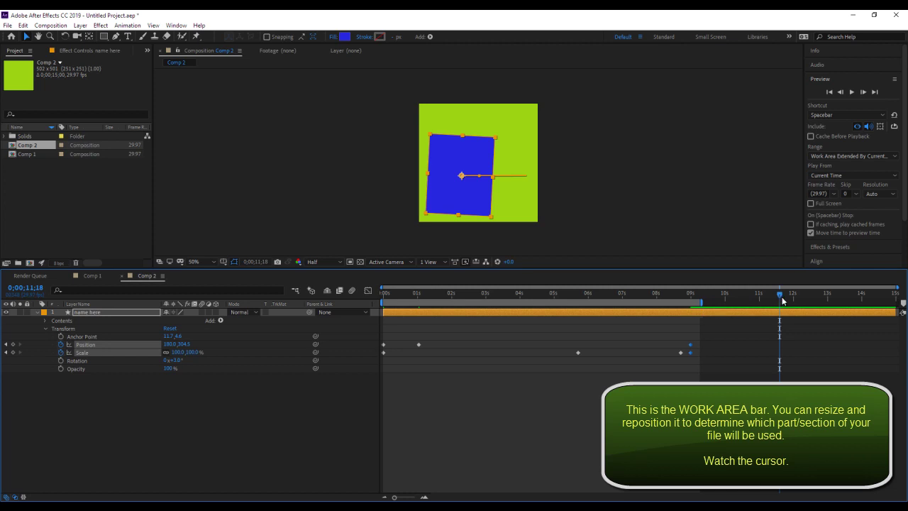
{"action": "left_click_drag", "start_coordinate": [779, 294], "coordinate": [384, 292]}
{"action": "left_click", "coordinate": [651, 214]}
{"action": "key", "text": "space"}
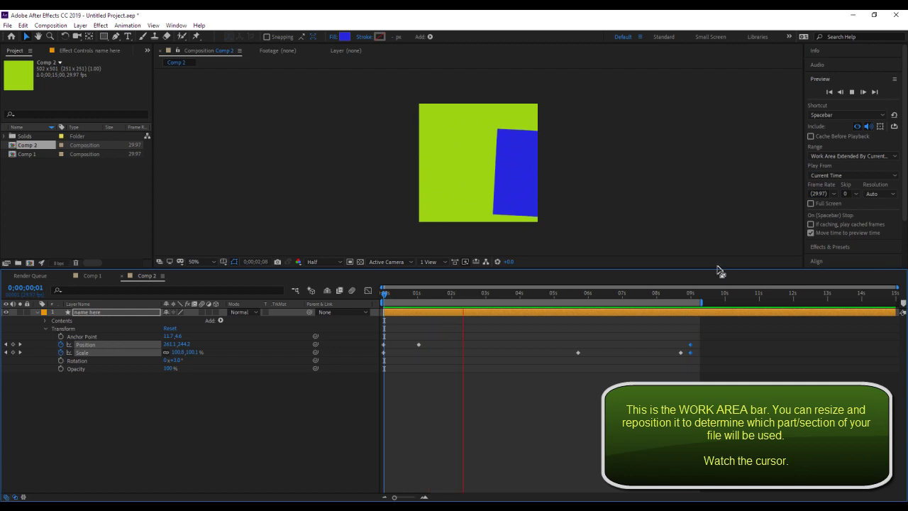
{"action": "key", "text": "space"}
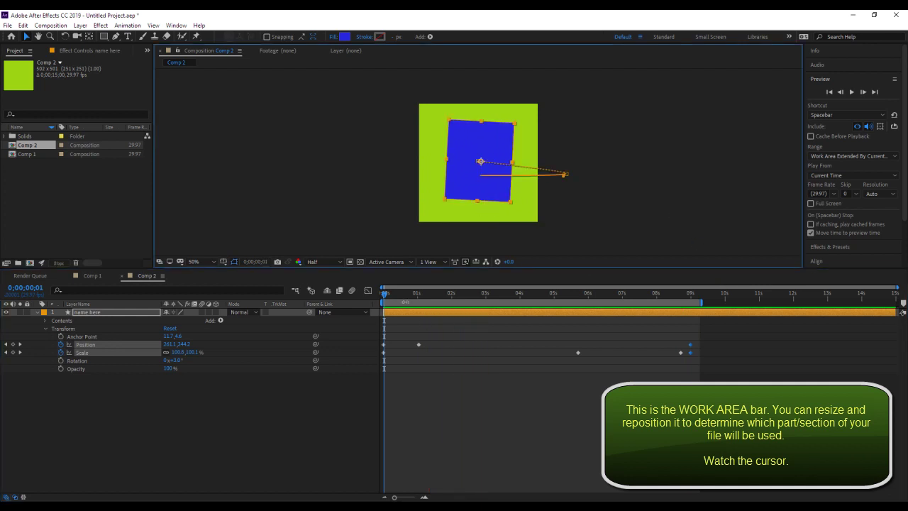
- Move the opening Position and Scale keyframes and the work area start to 1 second, then preview
{"action": "left_click_drag", "start_coordinate": [416, 303], "coordinate": [432, 308]}
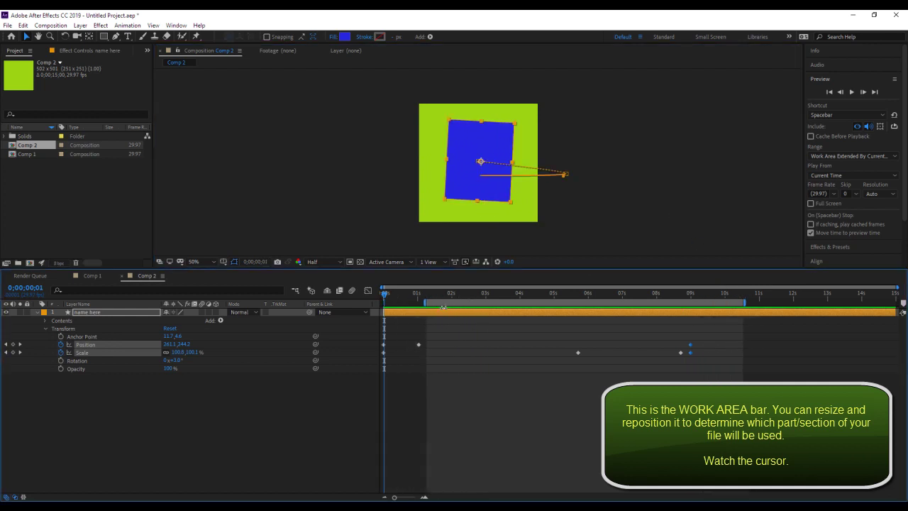
{"action": "left_click_drag", "start_coordinate": [419, 345], "coordinate": [455, 345]}
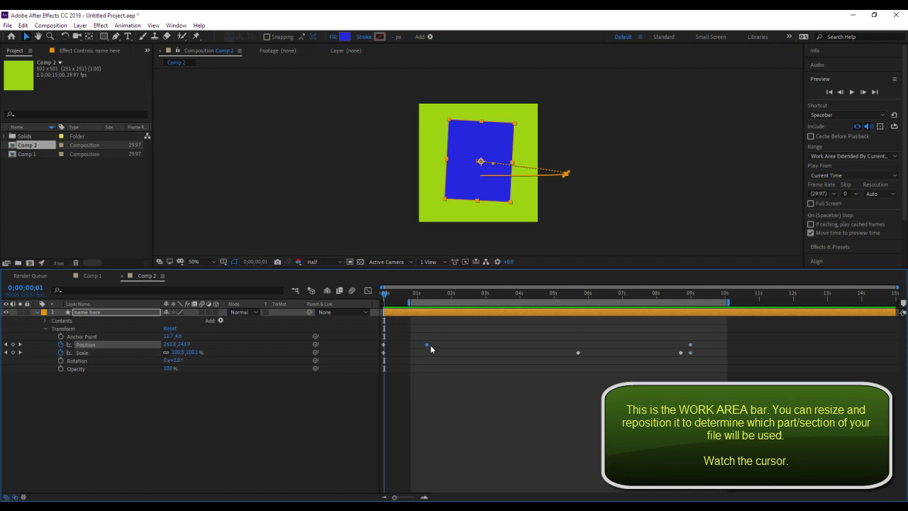
{"action": "mouse_move", "coordinate": [393, 341]}
{"action": "left_mouse_down"}
{"action": "mouse_move", "coordinate": [383, 356]}
{"action": "mouse_move", "coordinate": [413, 348]}
{"action": "left_mouse_up"}
{"action": "left_click", "coordinate": [397, 295]}
{"action": "left_click_drag", "start_coordinate": [408, 298], "coordinate": [419, 300]}
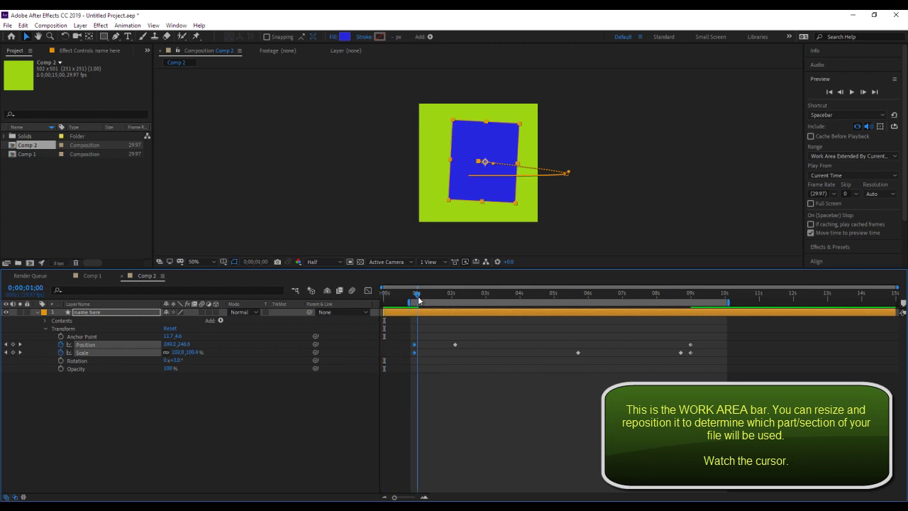
{"action": "key", "text": "space"}
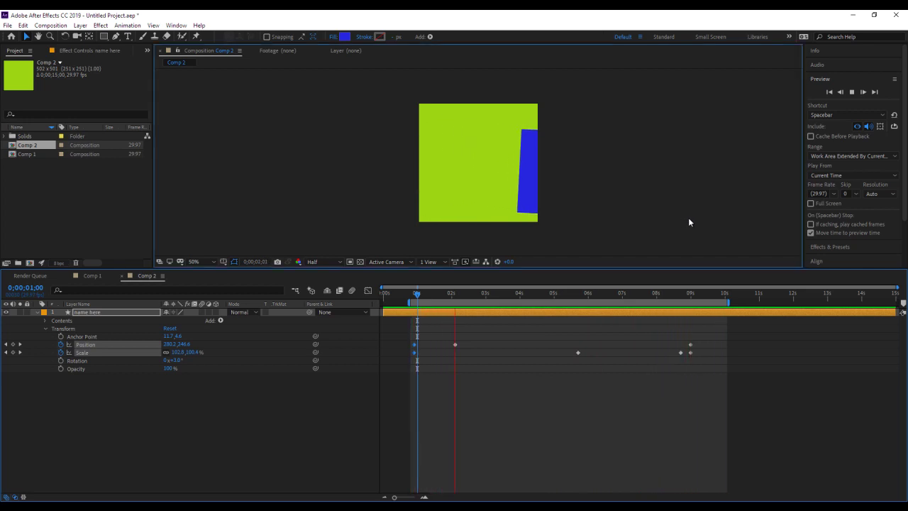
{"action": "key", "text": "space"}
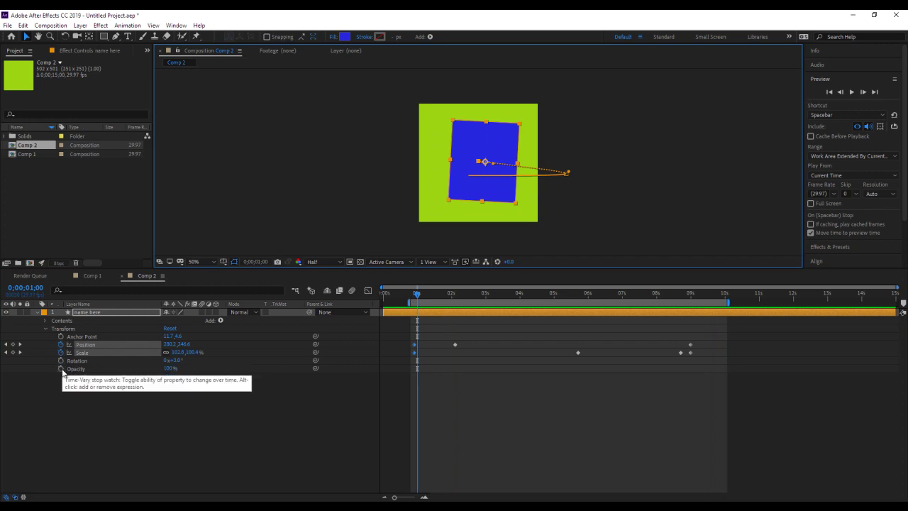
- Draw a wide ellipse across the composition with a teal green fill
{"action": "left_click", "coordinate": [38, 313]}
{"action": "left_click", "coordinate": [227, 213]}
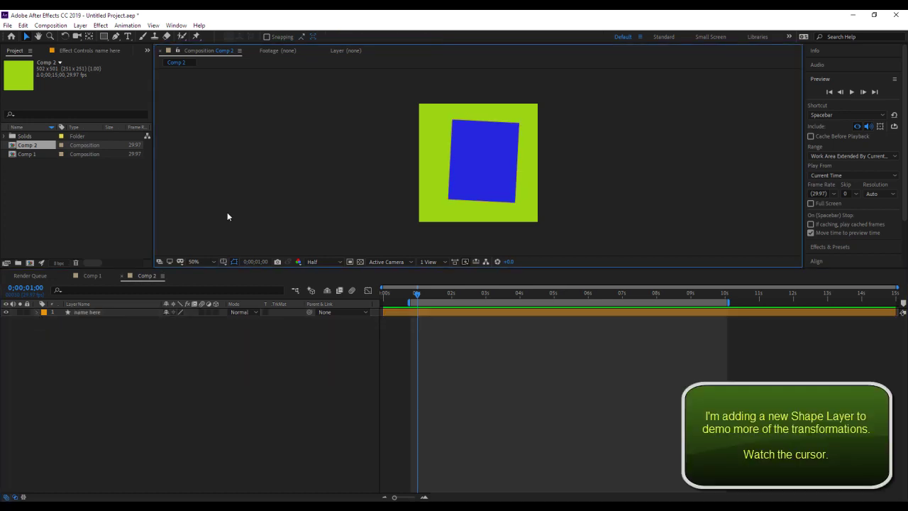
{"action": "left_click_drag", "start_coordinate": [104, 36], "coordinate": [128, 57]}
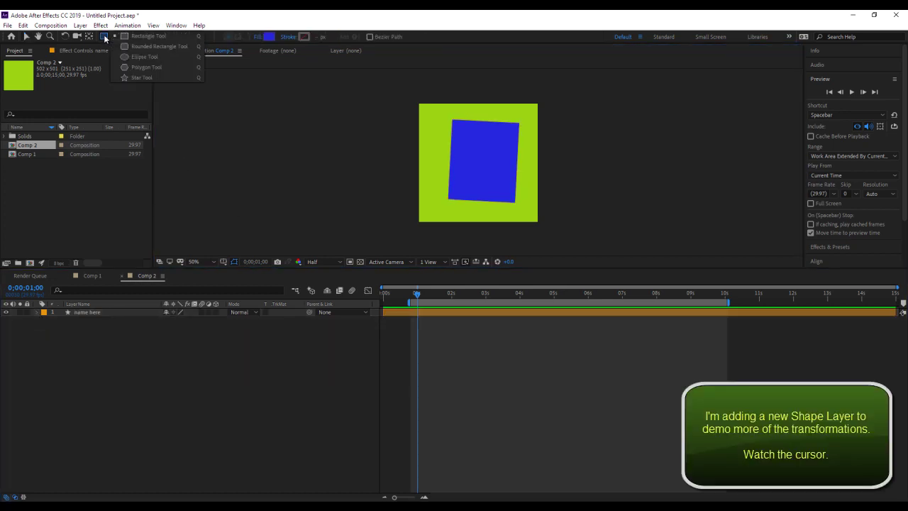
{"action": "left_click", "coordinate": [127, 57]}
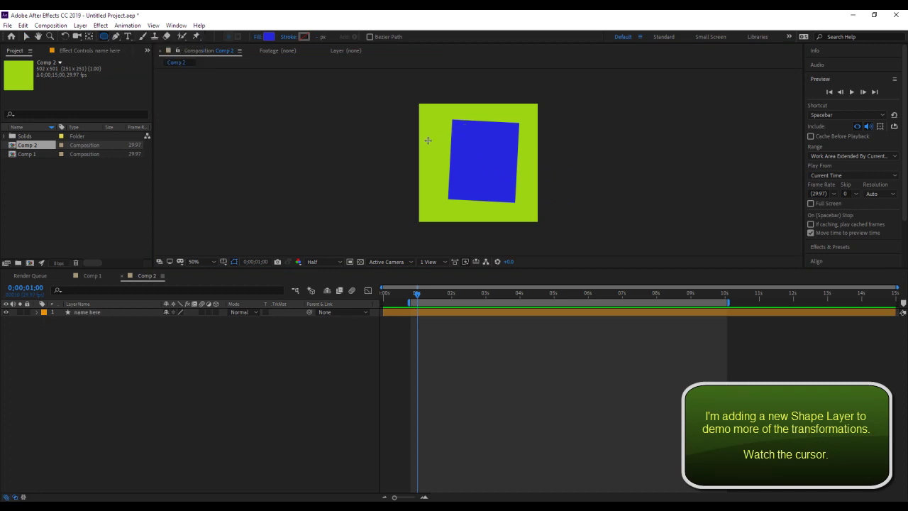
{"action": "left_click_drag", "start_coordinate": [406, 144], "coordinate": [562, 182]}
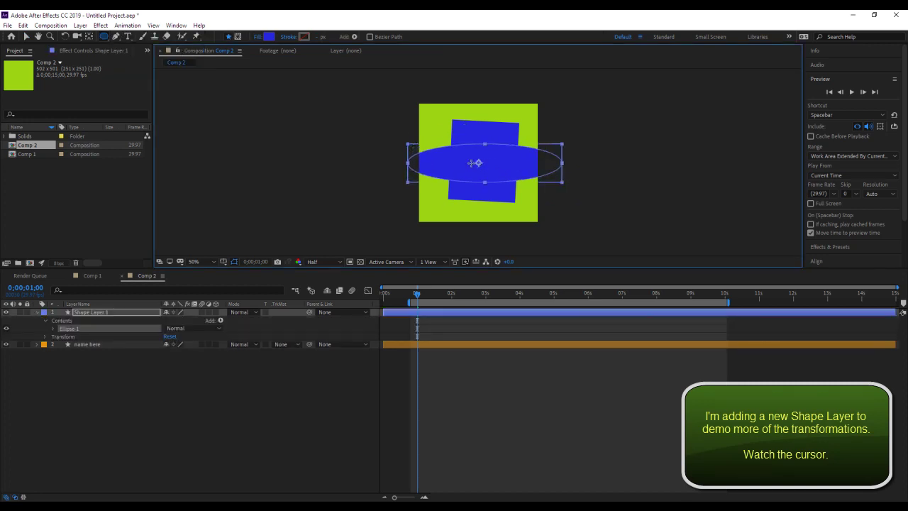
{"action": "left_click", "coordinate": [269, 37]}
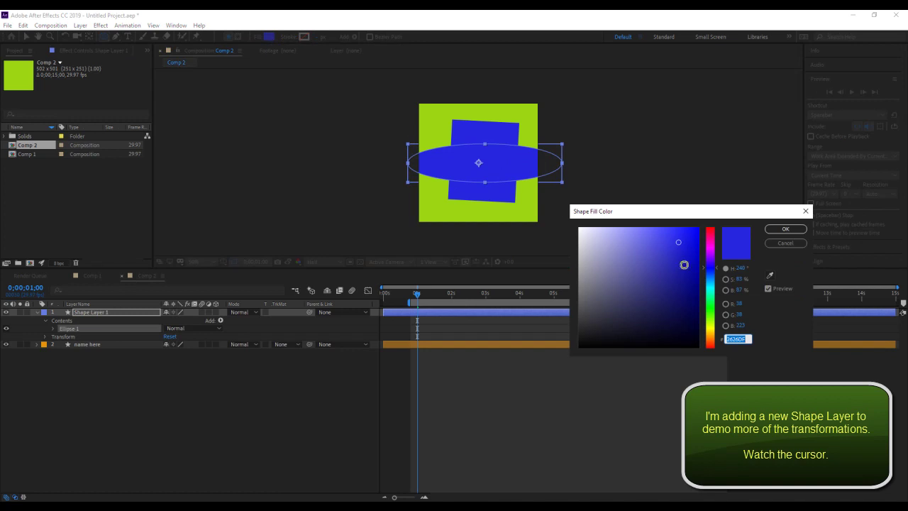
{"action": "left_click", "coordinate": [711, 295]}
{"action": "left_click", "coordinate": [775, 229]}
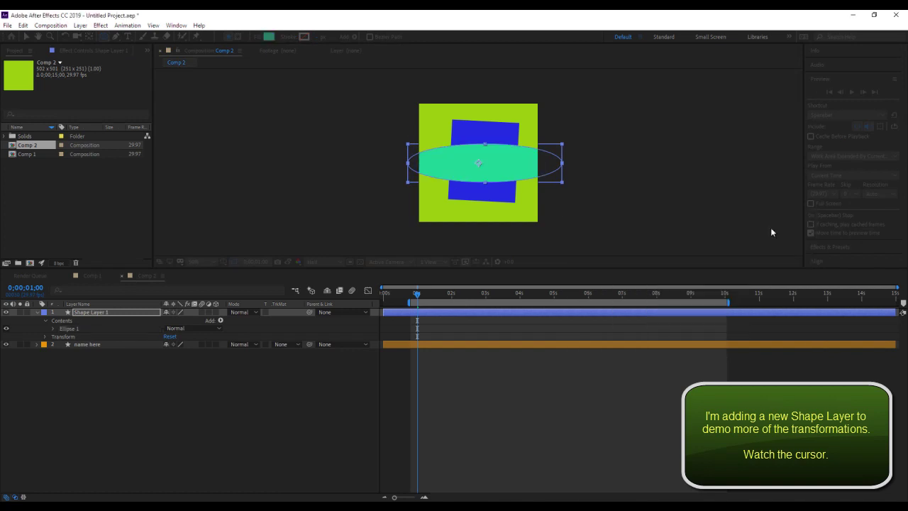
- Rename Shape Layer 1 to 'green oval thing'
{"action": "right_click", "coordinate": [102, 311]}
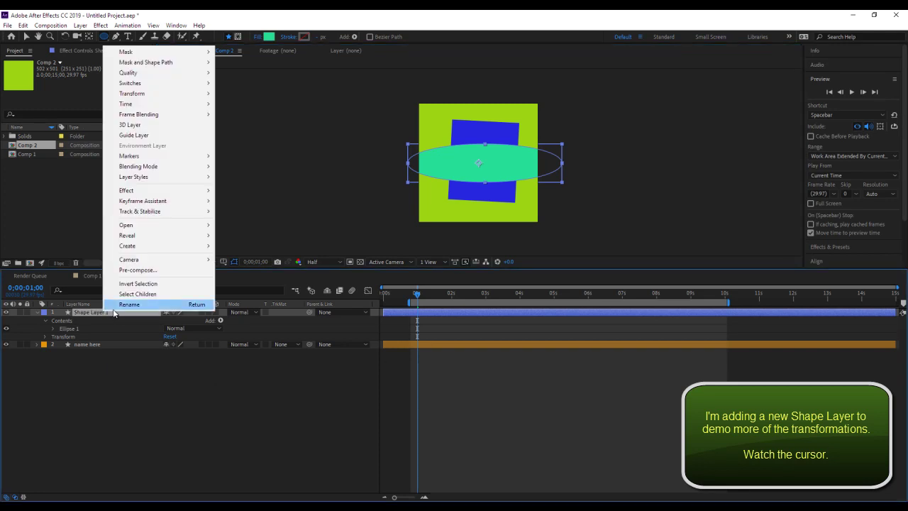
{"action": "left_click", "coordinate": [124, 304]}
{"action": "type", "text": "green oval thing"}
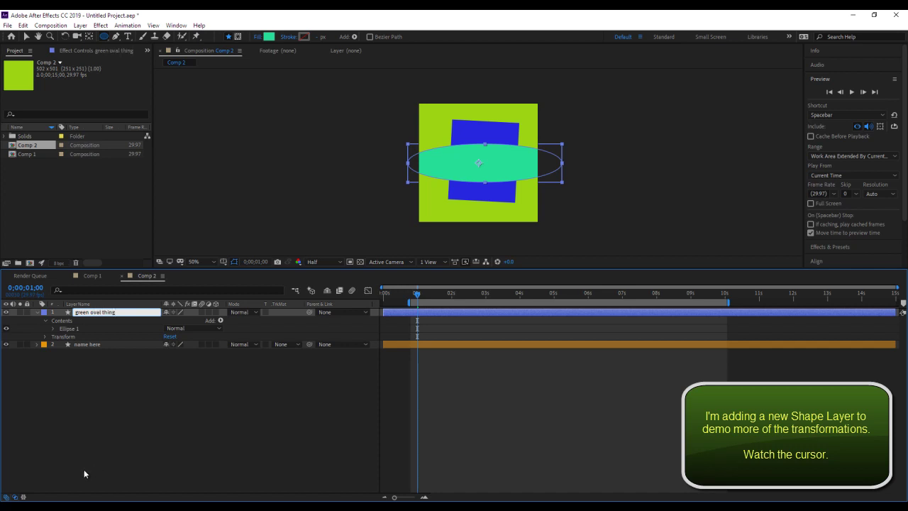
{"action": "key", "text": "Return"}
- Key the oval's Rotation with a slight tilt at 1 second and 333° at 6 seconds
{"action": "left_click", "coordinate": [45, 337]}
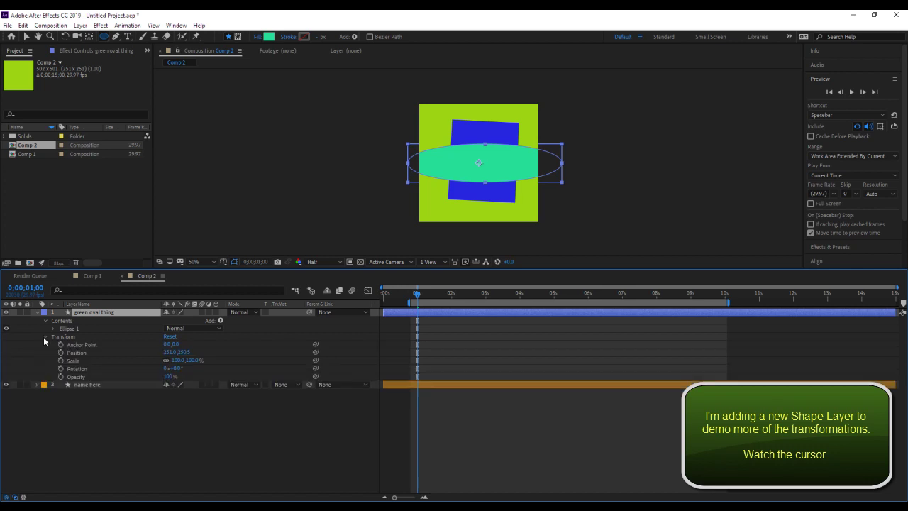
{"action": "left_click", "coordinate": [61, 369]}
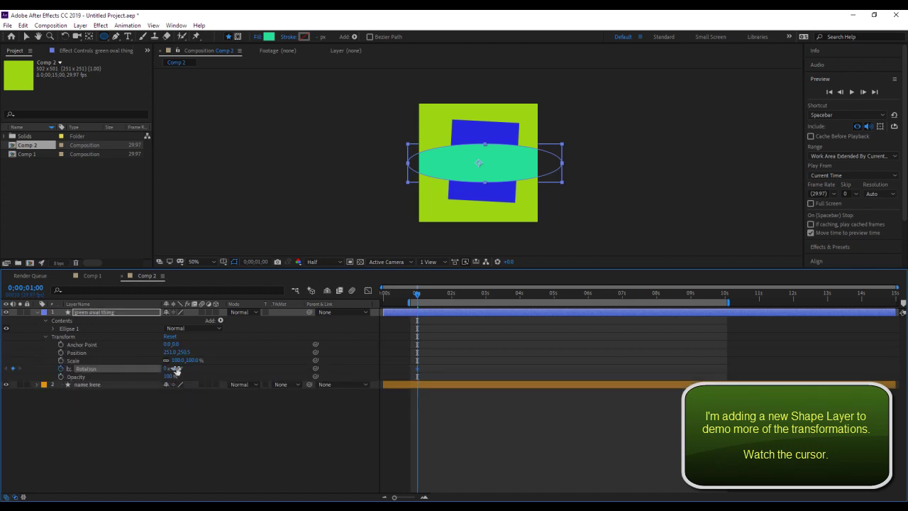
{"action": "left_click_drag", "start_coordinate": [176, 370], "coordinate": [179, 376]}
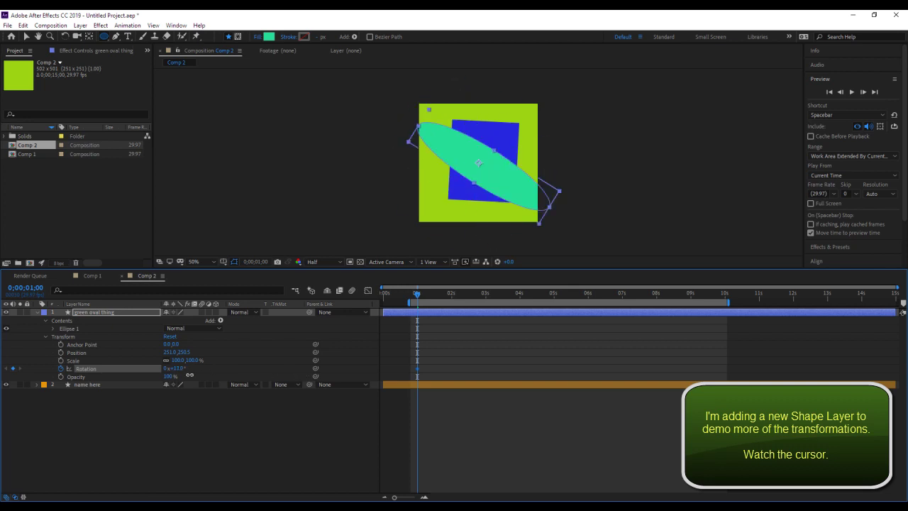
{"action": "left_click_drag", "start_coordinate": [418, 301], "coordinate": [592, 298]}
{"action": "left_click_drag", "start_coordinate": [177, 369], "coordinate": [281, 370]}
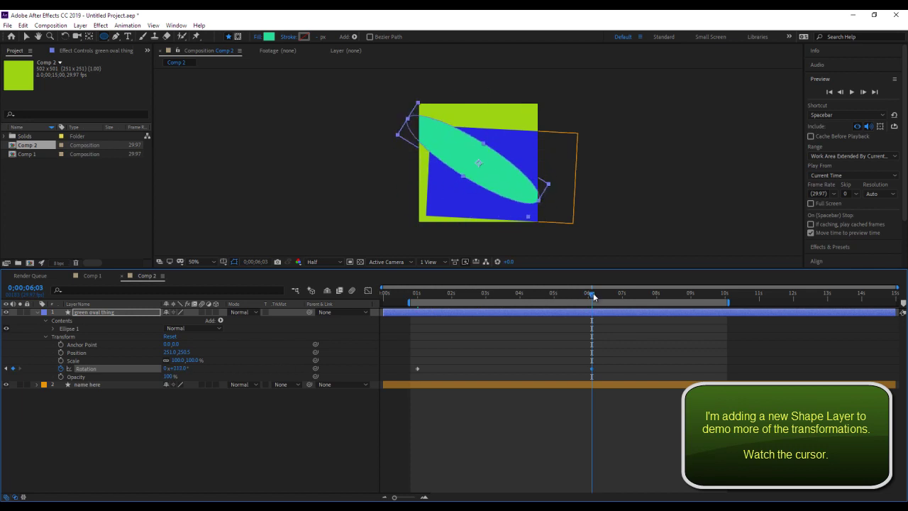
{"action": "left_click_drag", "start_coordinate": [593, 298], "coordinate": [464, 320]}
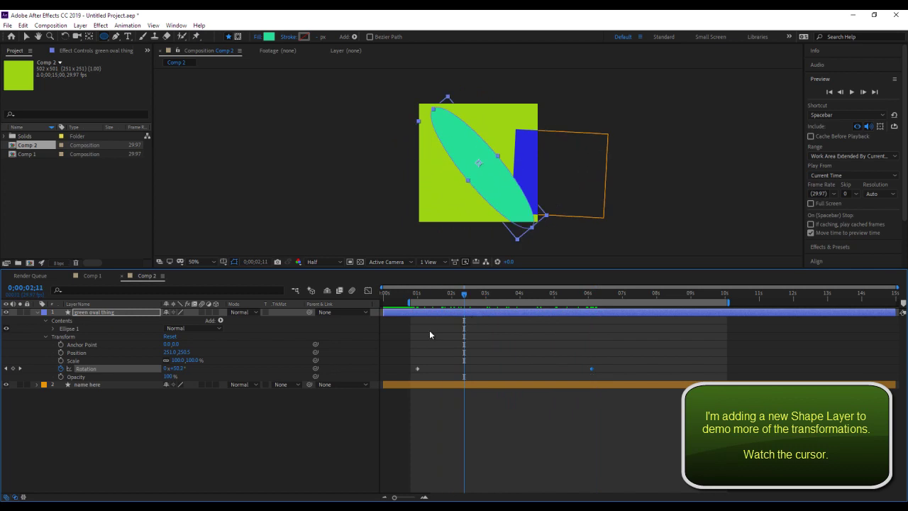
- Copy the first Rotation keyframe to about 9.7 seconds, then start an Opacity keyframe
{"action": "left_click_drag", "start_coordinate": [418, 368], "coordinate": [420, 372]}
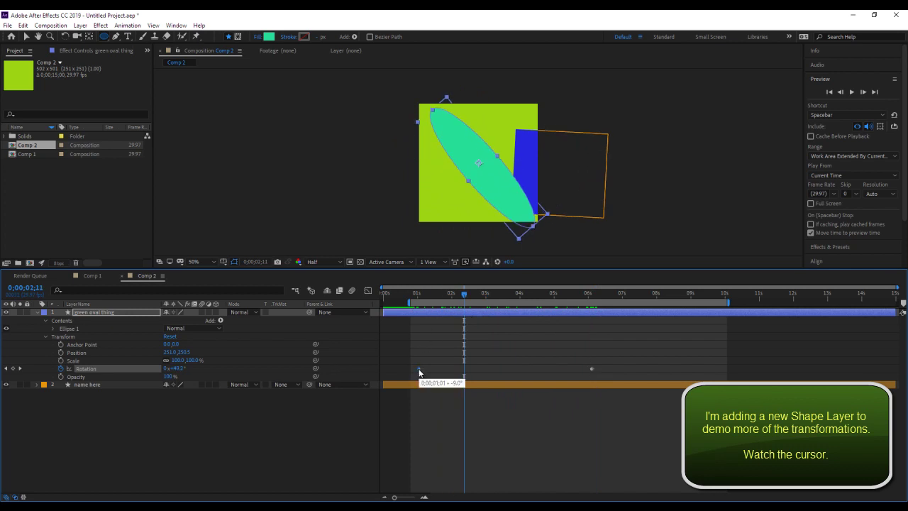
{"action": "left_click", "coordinate": [24, 25]}
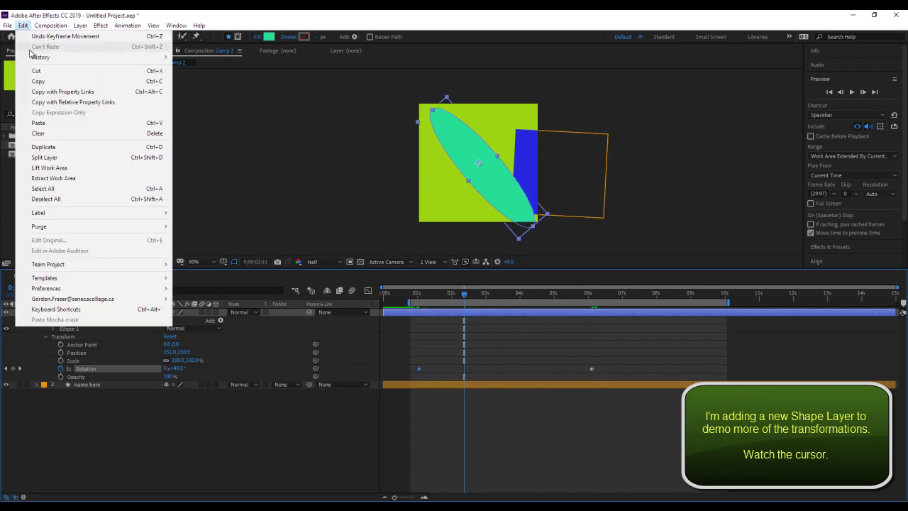
{"action": "left_click", "coordinate": [44, 81]}
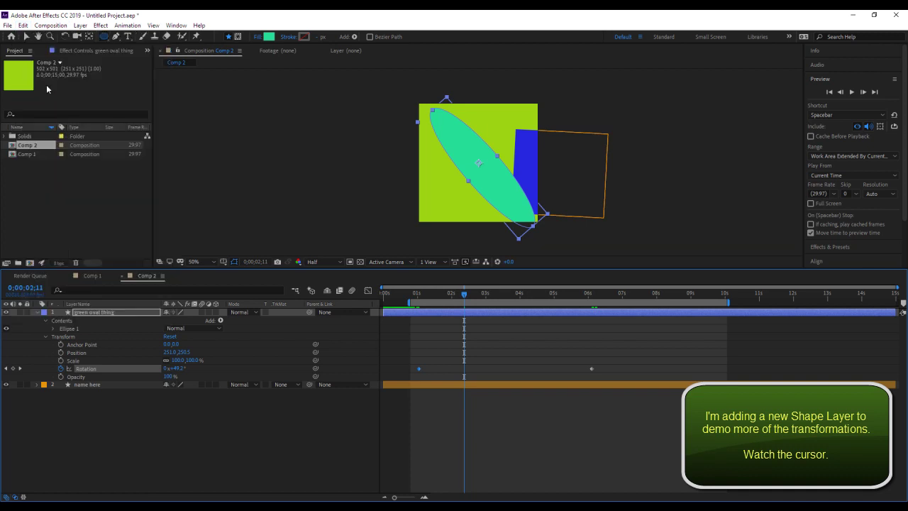
{"action": "left_click_drag", "start_coordinate": [464, 294], "coordinate": [715, 312]}
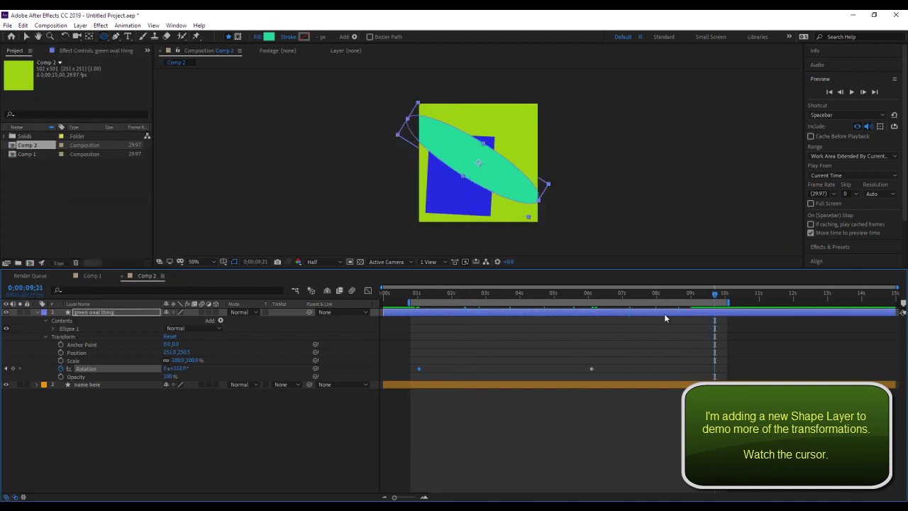
{"action": "key", "text": "ctrl+v"}
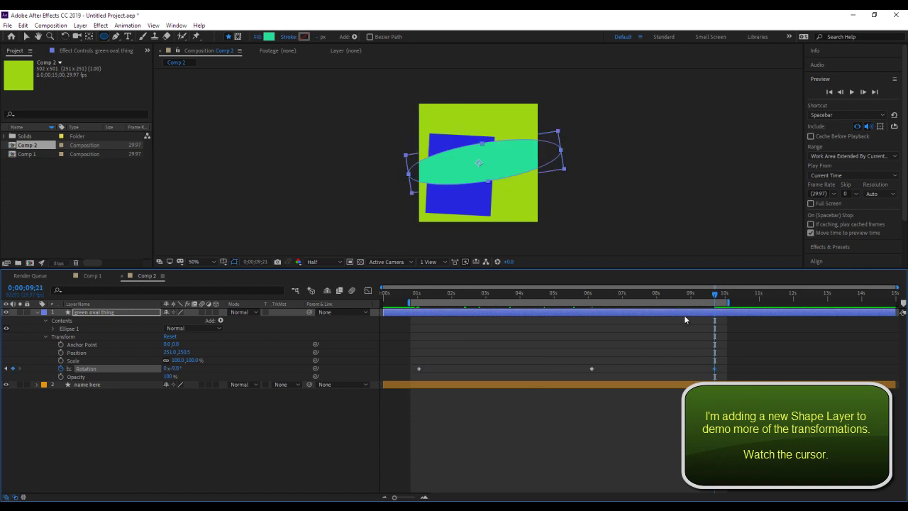
{"action": "left_click_drag", "start_coordinate": [712, 293], "coordinate": [416, 302]}
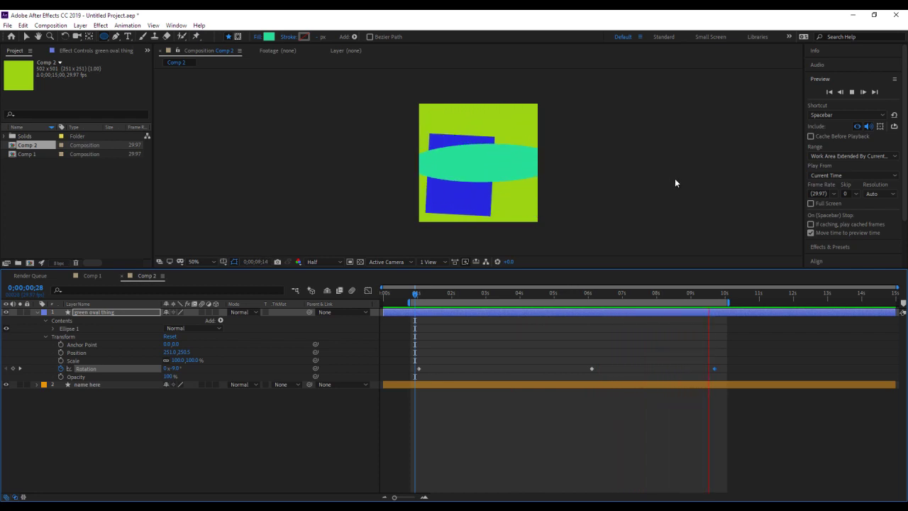
{"action": "left_click", "coordinate": [674, 179]}
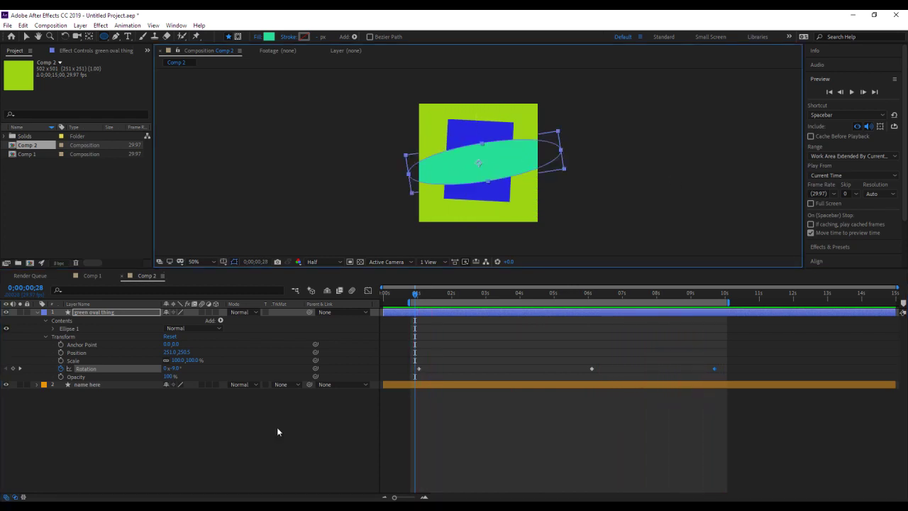
{"action": "left_click", "coordinate": [61, 377]}
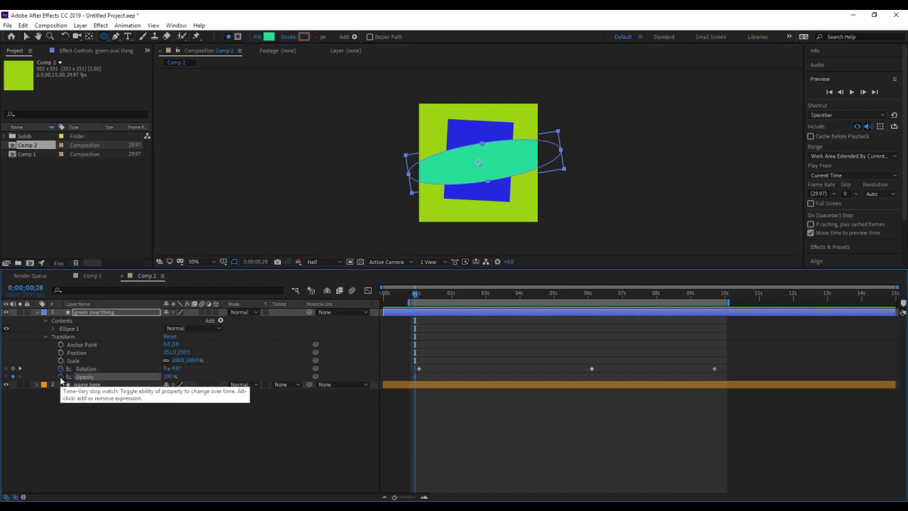
- Key the oval's Opacity to about 52% at 4.5 s and back to 100% at 8.3 s, then preview
{"action": "left_click", "coordinate": [417, 293]}
{"action": "left_click_drag", "start_coordinate": [435, 297], "coordinate": [536, 295]}
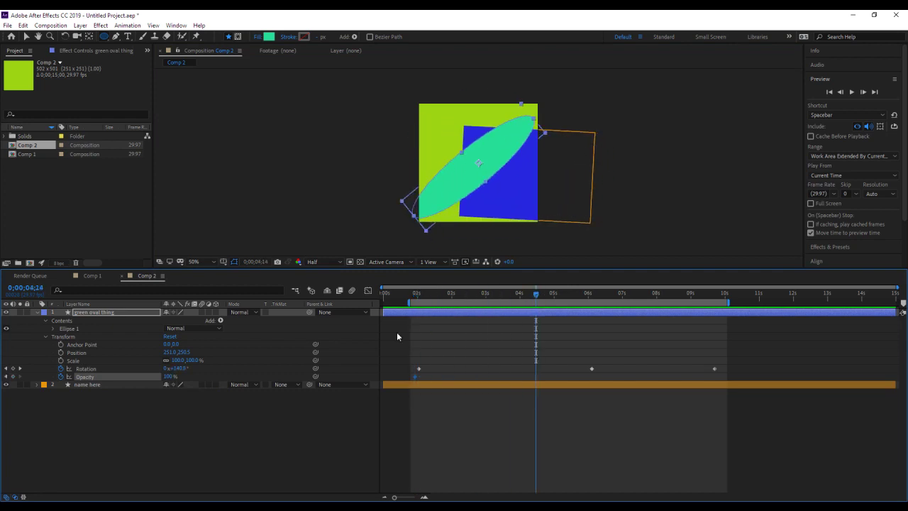
{"action": "left_click_drag", "start_coordinate": [172, 376], "coordinate": [201, 384]}
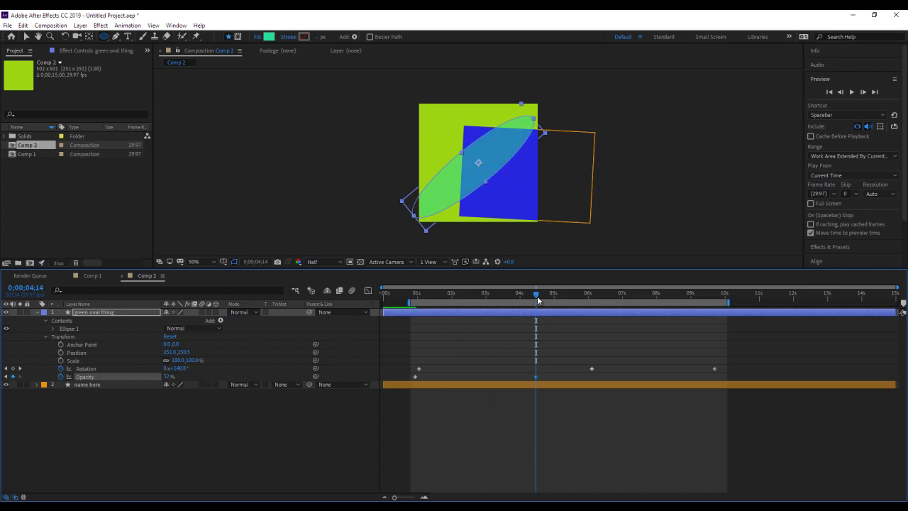
{"action": "left_click_drag", "start_coordinate": [537, 295], "coordinate": [667, 296]}
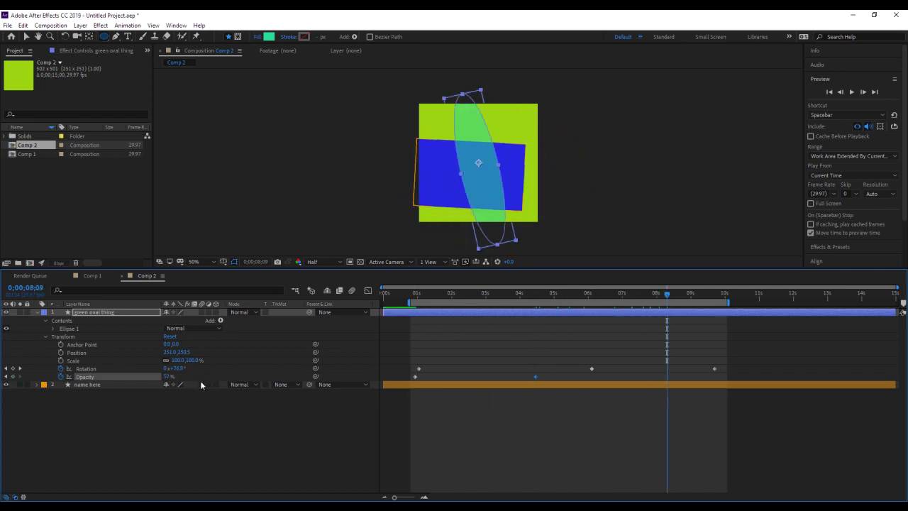
{"action": "left_click_drag", "start_coordinate": [172, 376], "coordinate": [187, 376]}
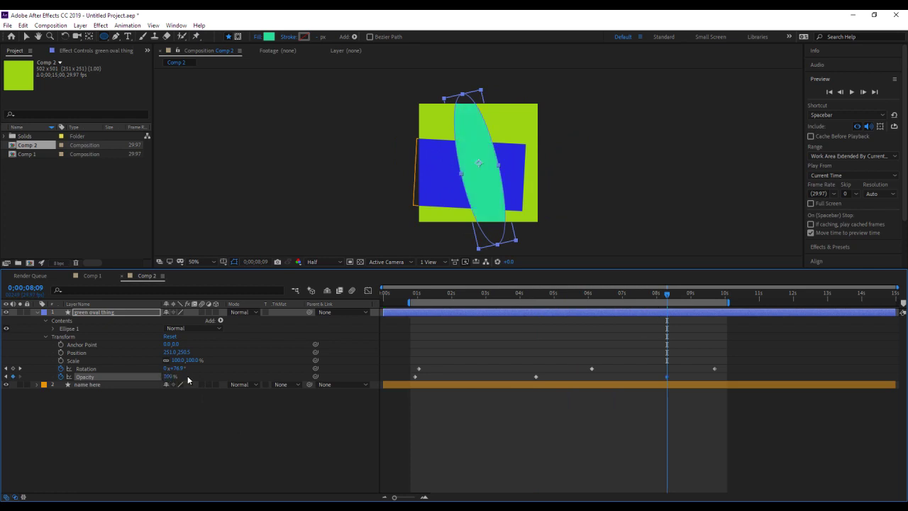
{"action": "left_click_drag", "start_coordinate": [667, 297], "coordinate": [414, 305]}
{"action": "key", "text": "space"}
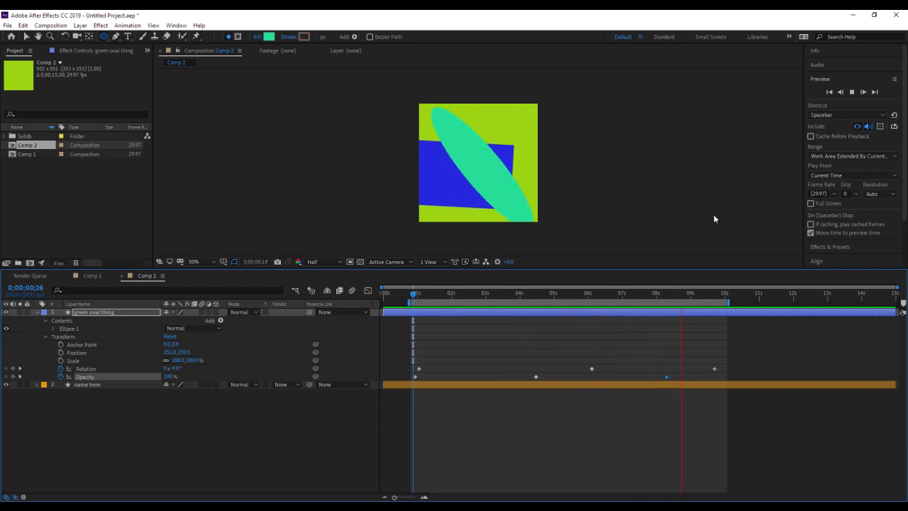
{"action": "key", "text": "space"}
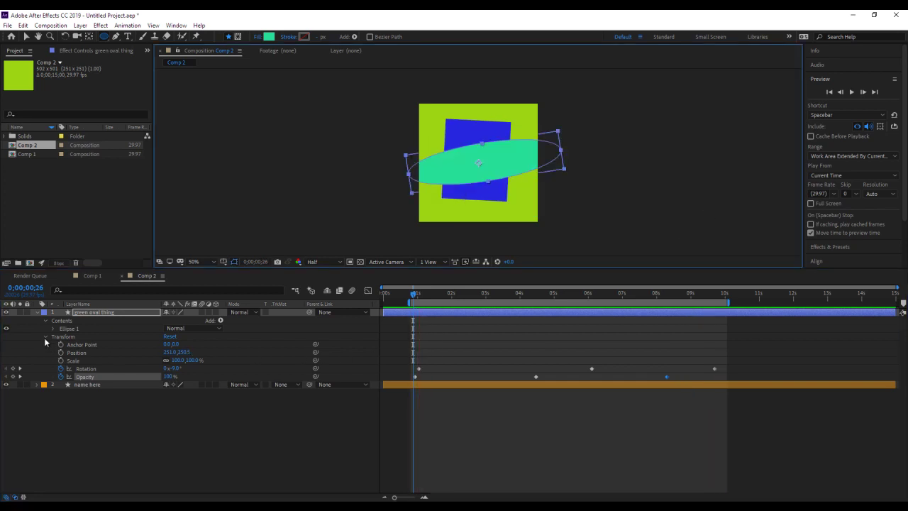
- Collapse the green oval thing layer and duplicate it with Edit > Duplicate
{"action": "left_click", "coordinate": [46, 337]}
{"action": "left_click", "coordinate": [37, 312]}
{"action": "key", "text": "Return"}
{"action": "left_click", "coordinate": [23, 25]}
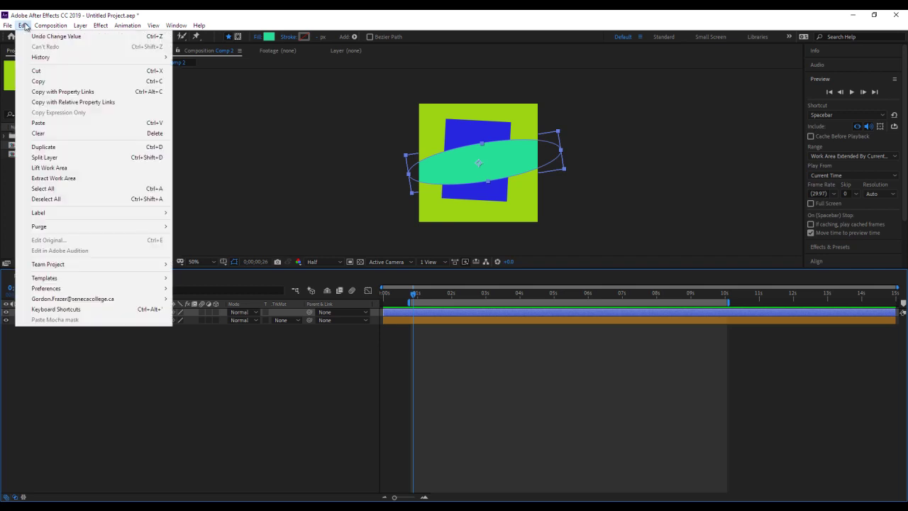
{"action": "left_click", "coordinate": [44, 147]}
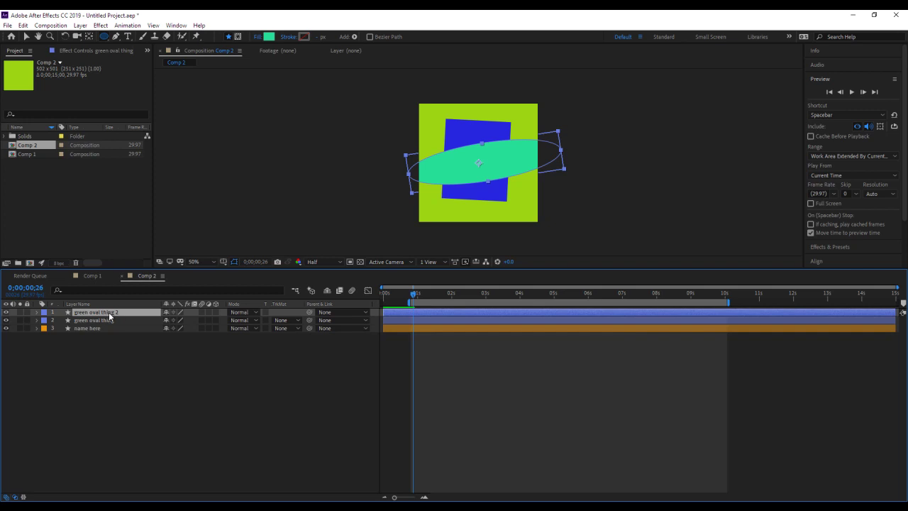
- Toggle both oval layers' visibility, then move the copied oval down and to the right
{"action": "left_click", "coordinate": [5, 312]}
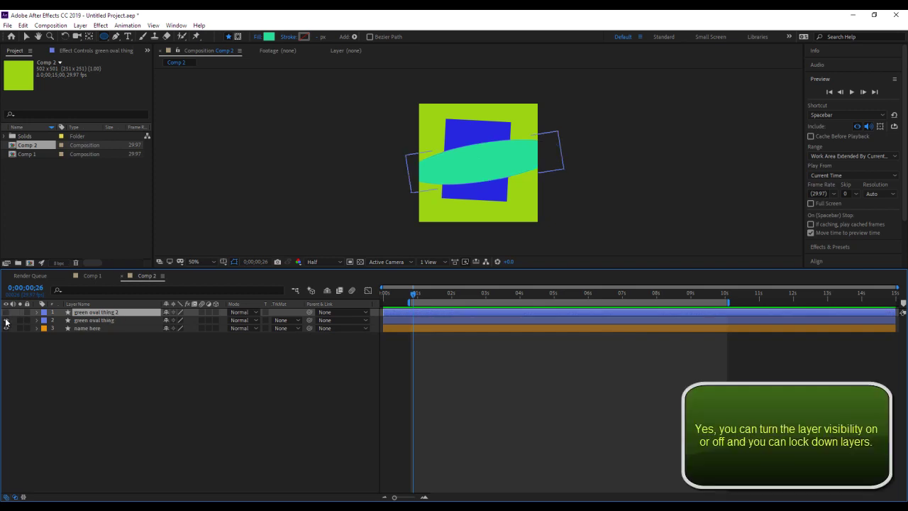
{"action": "left_click", "coordinate": [6, 320]}
{"action": "left_click_drag", "start_coordinate": [6, 312], "coordinate": [6, 320]}
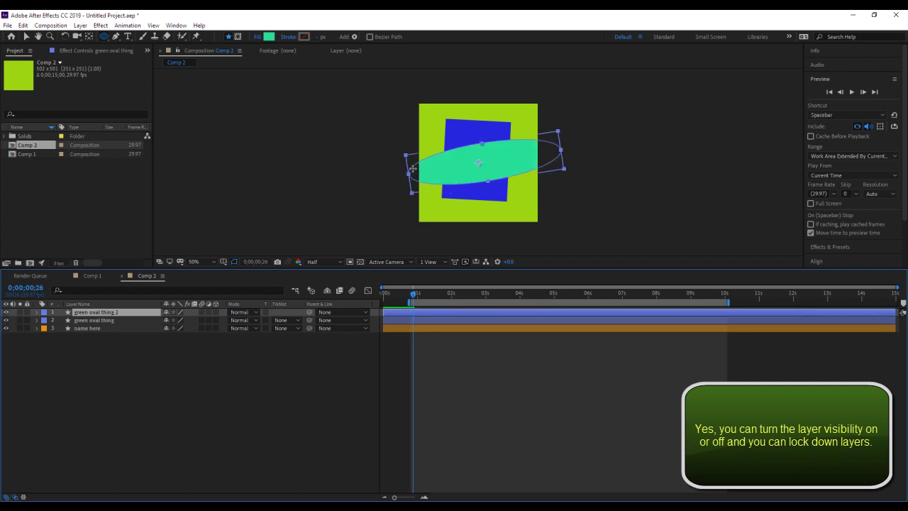
{"action": "left_click", "coordinate": [26, 36]}
{"action": "left_click_drag", "start_coordinate": [448, 183], "coordinate": [482, 211]}
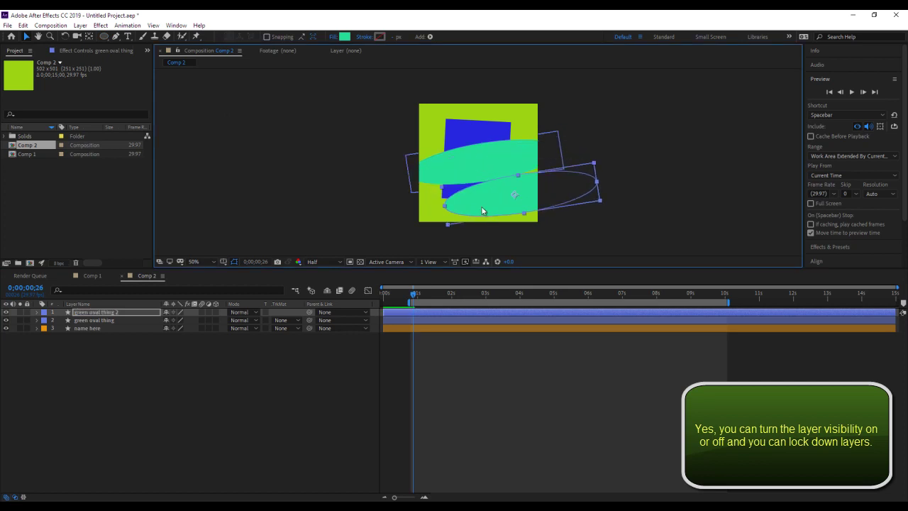
- Change the copied oval's fill to orange and preview both ovals animating
{"action": "left_click", "coordinate": [346, 37]}
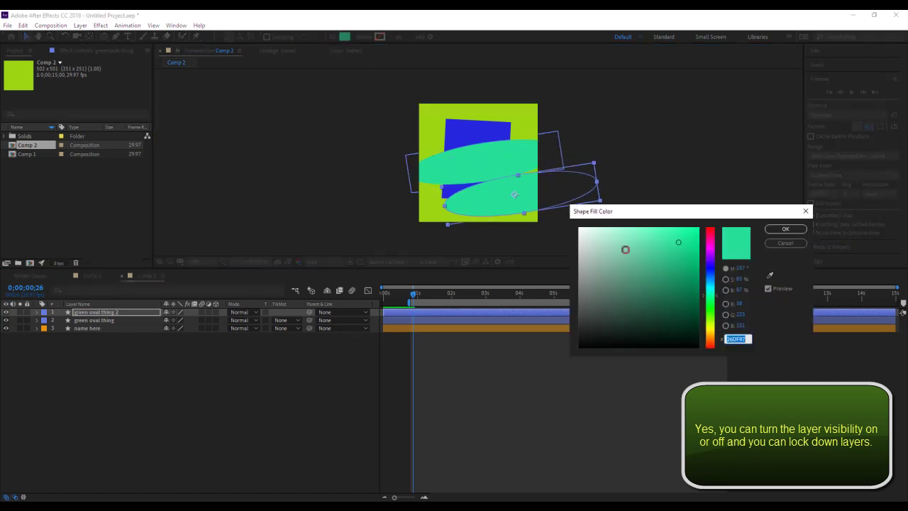
{"action": "left_click", "coordinate": [711, 312]}
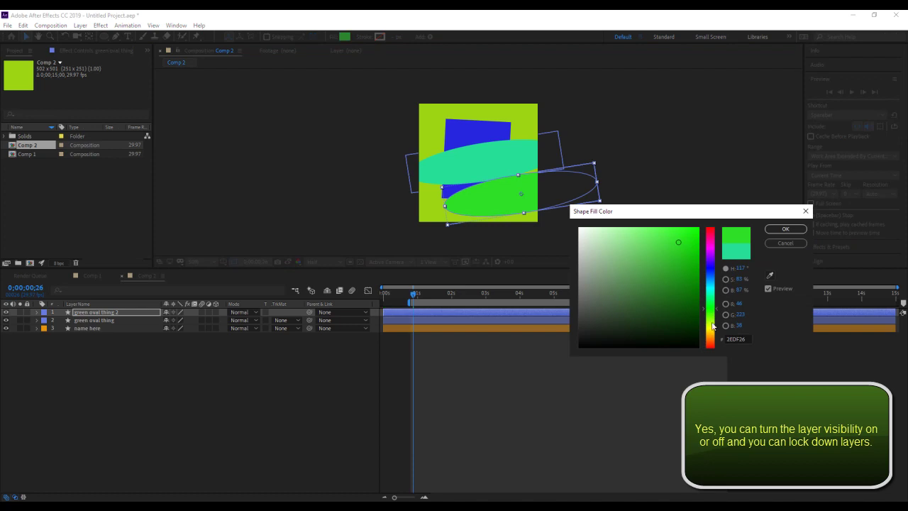
{"action": "left_click", "coordinate": [713, 342]}
{"action": "left_click", "coordinate": [785, 229]}
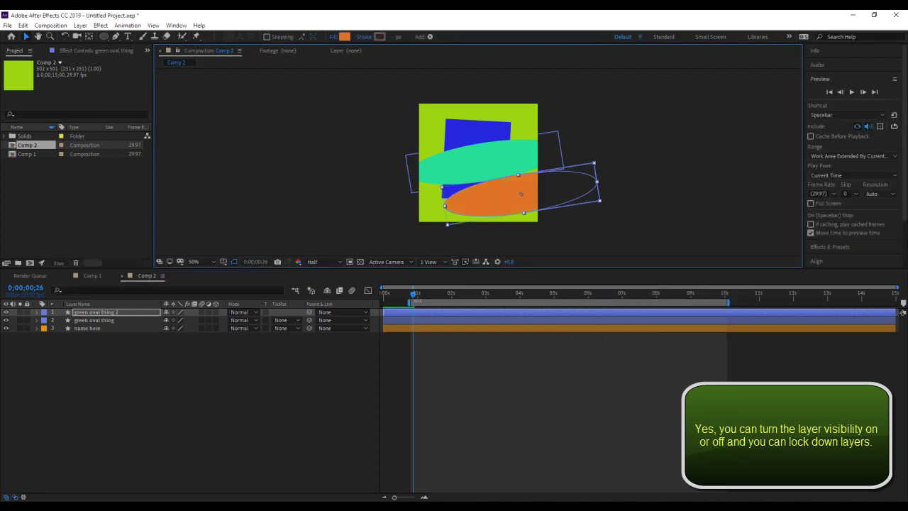
{"action": "key", "text": "space"}
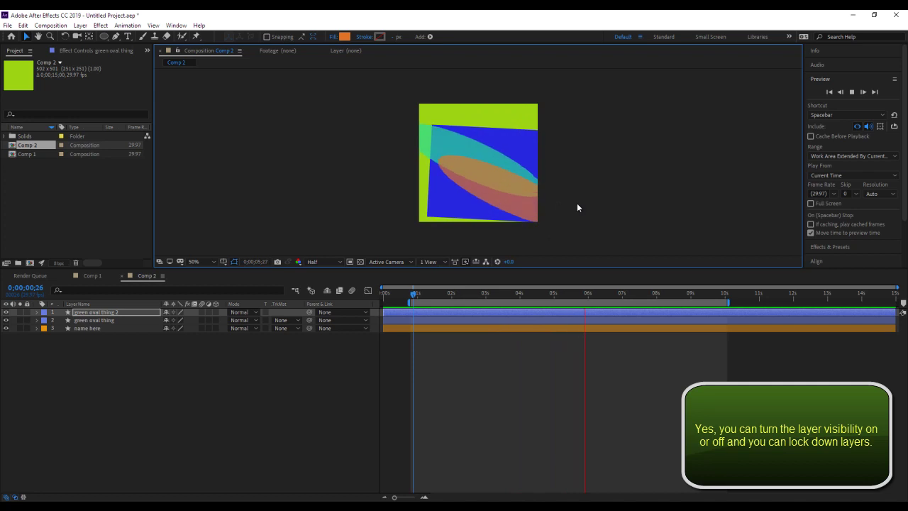
{"action": "key", "text": "space"}
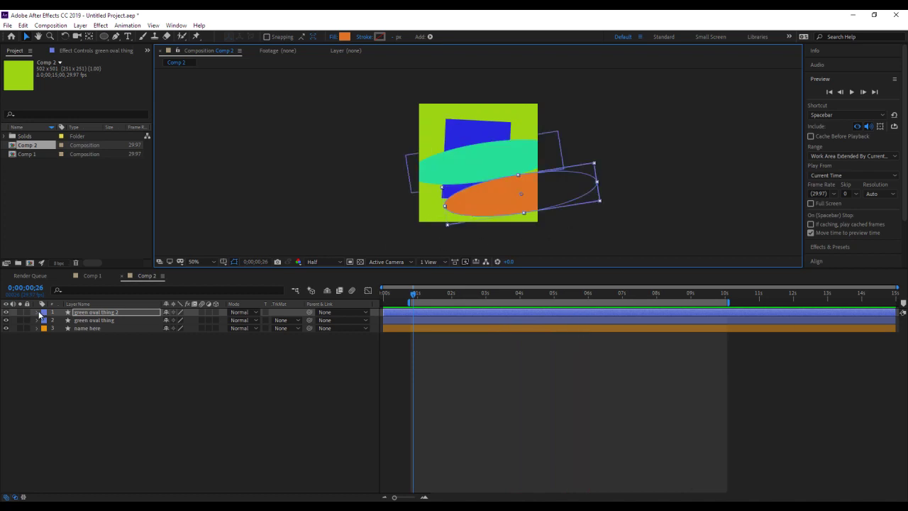
- Set green oval thing 2's Rotation keyframe at 6;03 to 93°, preview from 3;28, then collapse the layer
{"action": "left_click", "coordinate": [39, 312]}
{"action": "left_click", "coordinate": [46, 329]}
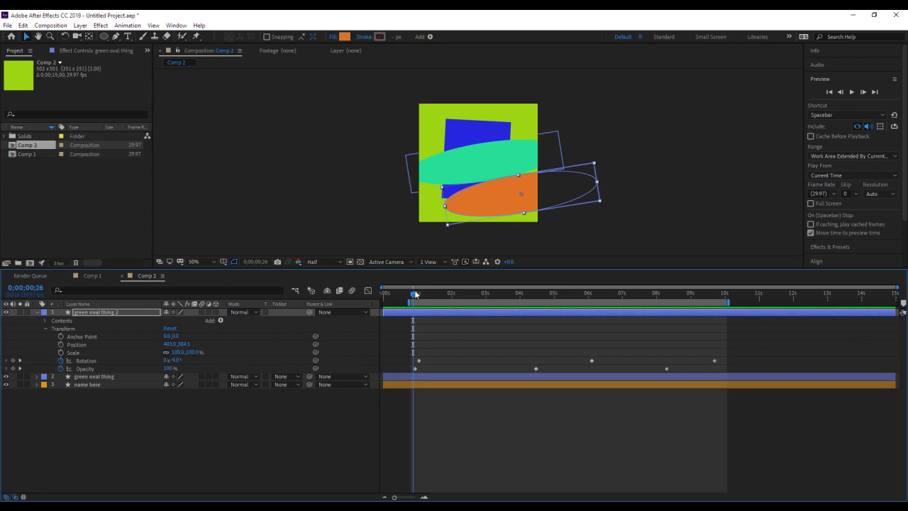
{"action": "left_click_drag", "start_coordinate": [415, 297], "coordinate": [539, 300]}
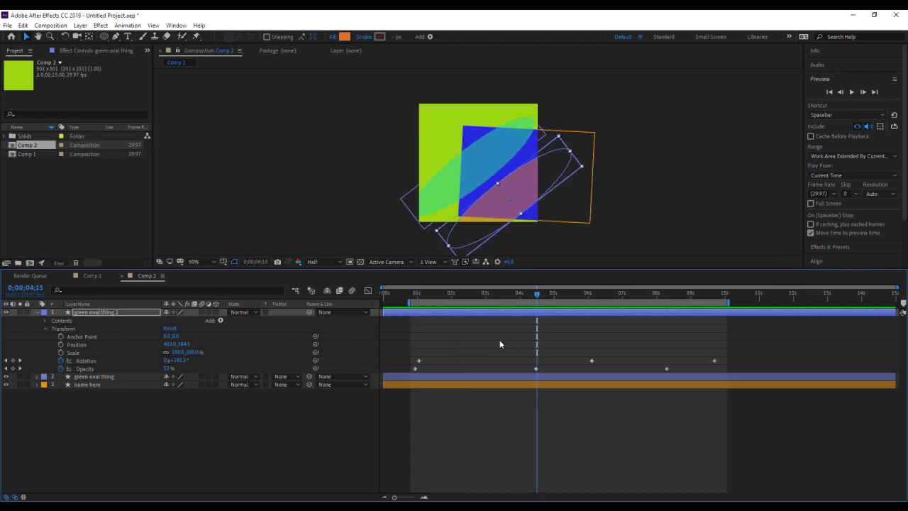
{"action": "left_click", "coordinate": [593, 360]}
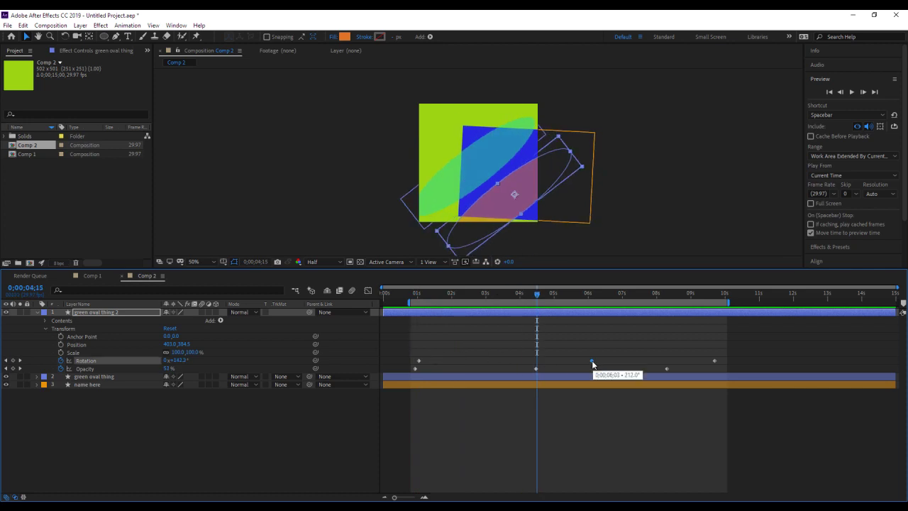
{"action": "left_click_drag", "start_coordinate": [537, 297], "coordinate": [594, 303]}
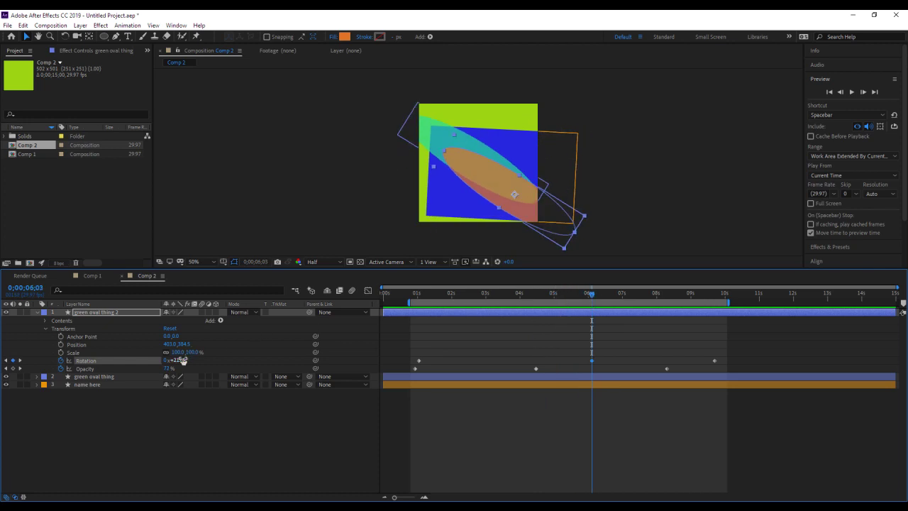
{"action": "left_click_drag", "start_coordinate": [175, 361], "coordinate": [464, 335]}
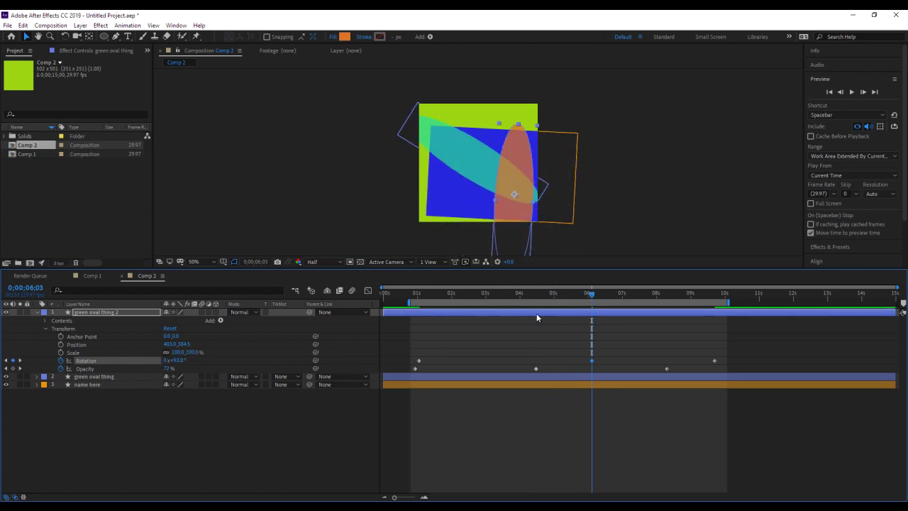
{"action": "left_click_drag", "start_coordinate": [592, 298], "coordinate": [518, 301]}
{"action": "key", "text": "space"}
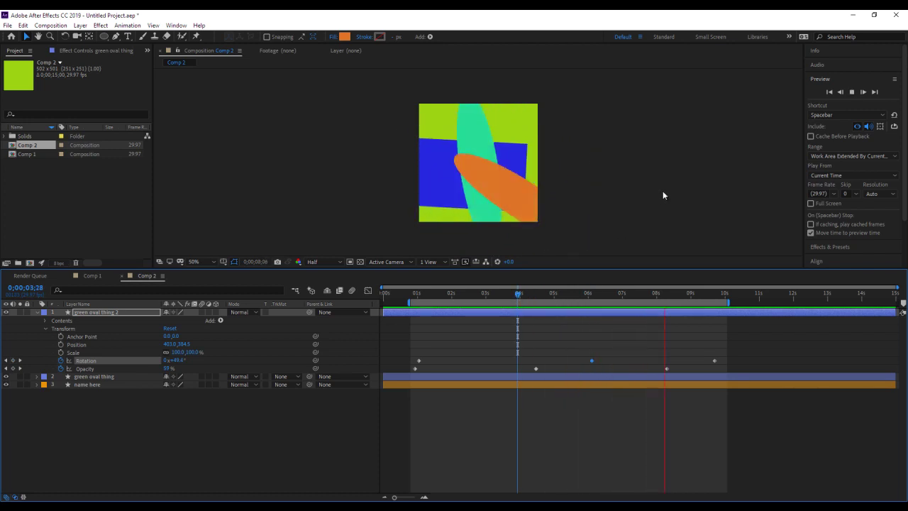
{"action": "left_click", "coordinate": [663, 191]}
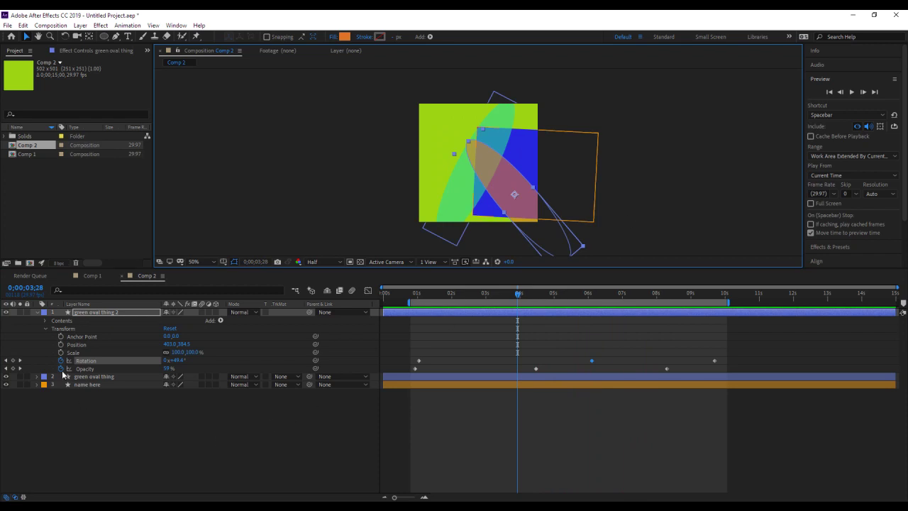
{"action": "left_click", "coordinate": [38, 313]}
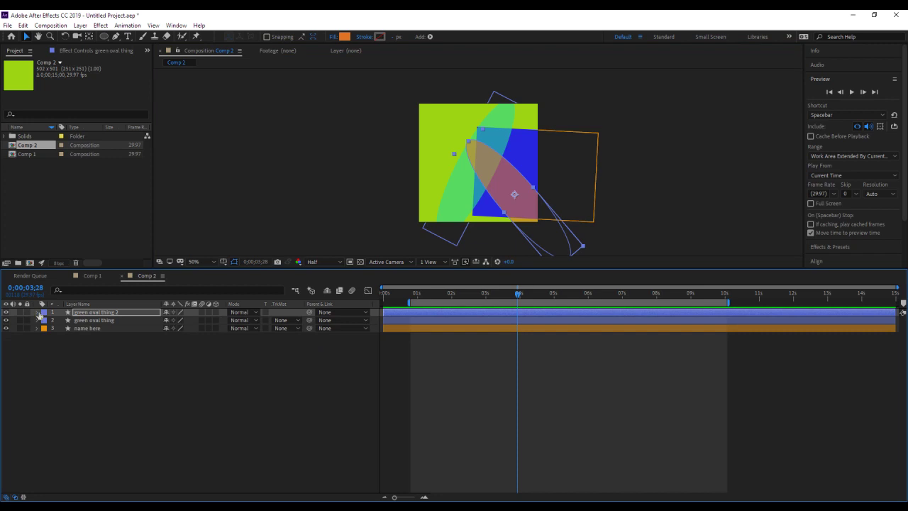
- Place green oval thing 2 second in the layer stack
{"action": "left_click", "coordinate": [90, 314]}
{"action": "left_click_drag", "start_coordinate": [90, 314], "coordinate": [92, 332]}
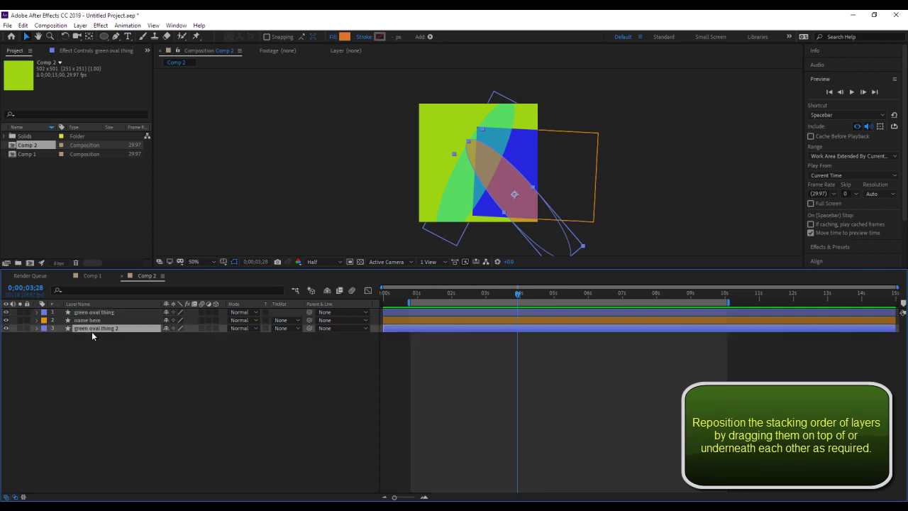
{"action": "left_click_drag", "start_coordinate": [93, 330], "coordinate": [90, 317]}
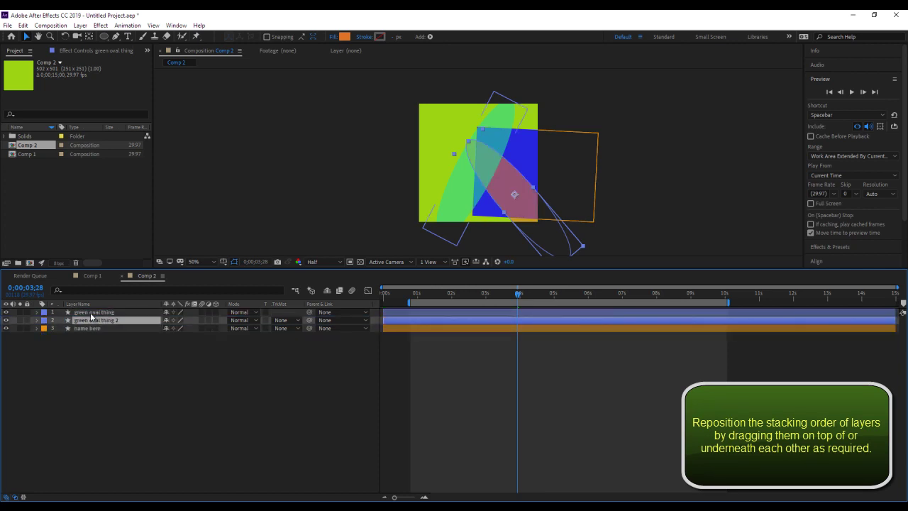
- Add a Drop Shadow layer style to green oval thing
{"action": "left_click", "coordinate": [90, 313]}
{"action": "right_click", "coordinate": [91, 313]}
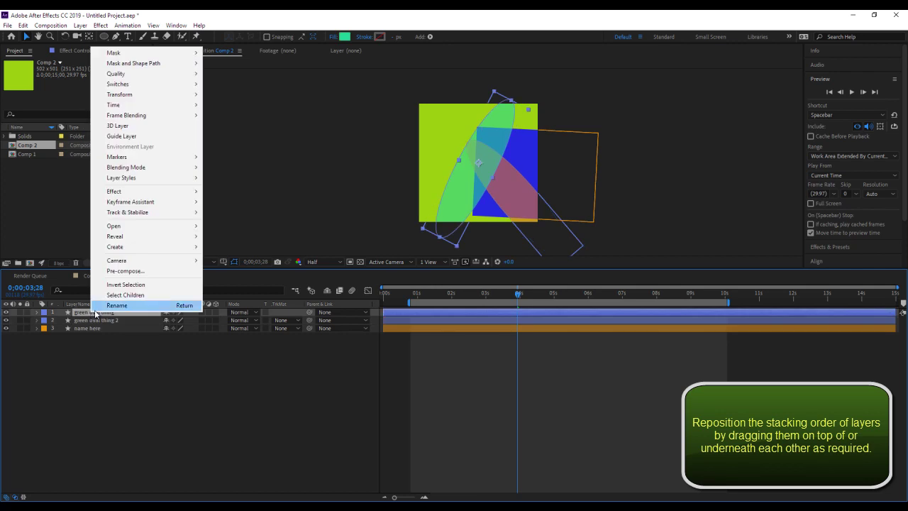
{"action": "mouse_move", "coordinate": [150, 180]}
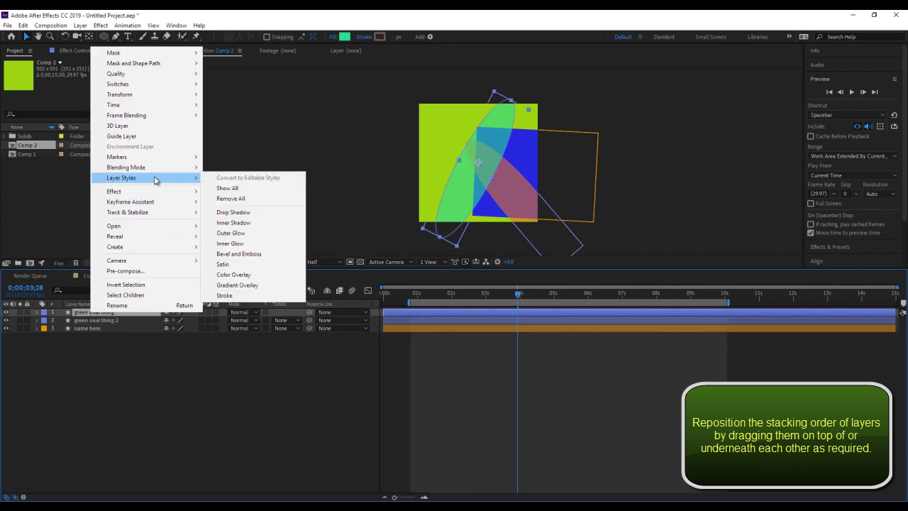
{"action": "left_click", "coordinate": [241, 213]}
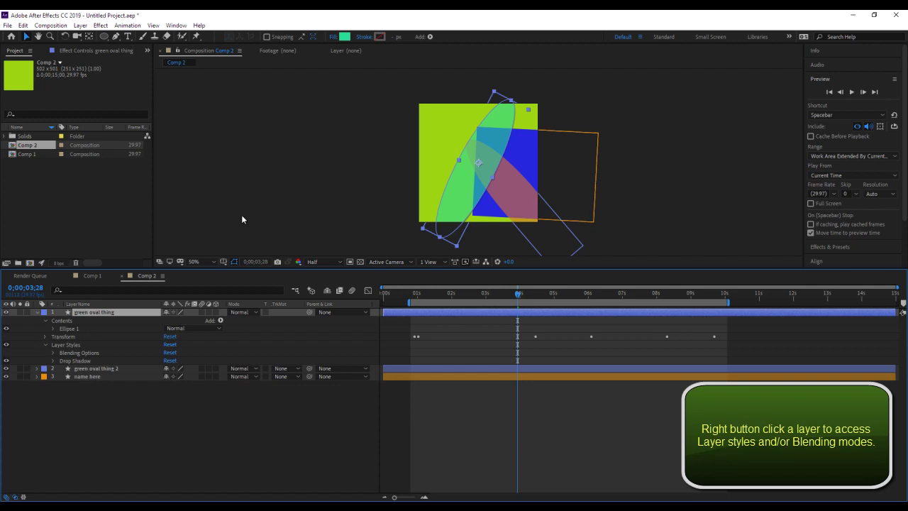
{"action": "left_click", "coordinate": [38, 315]}
{"action": "left_click", "coordinate": [75, 321]}
- Set green oval thing 2's blending mode to Multiply
{"action": "right_click", "coordinate": [82, 322]}
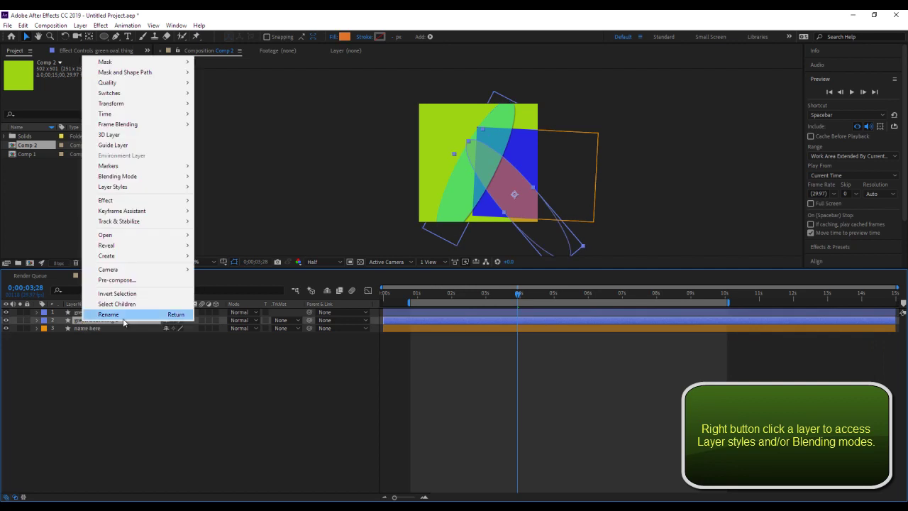
{"action": "mouse_move", "coordinate": [177, 178]}
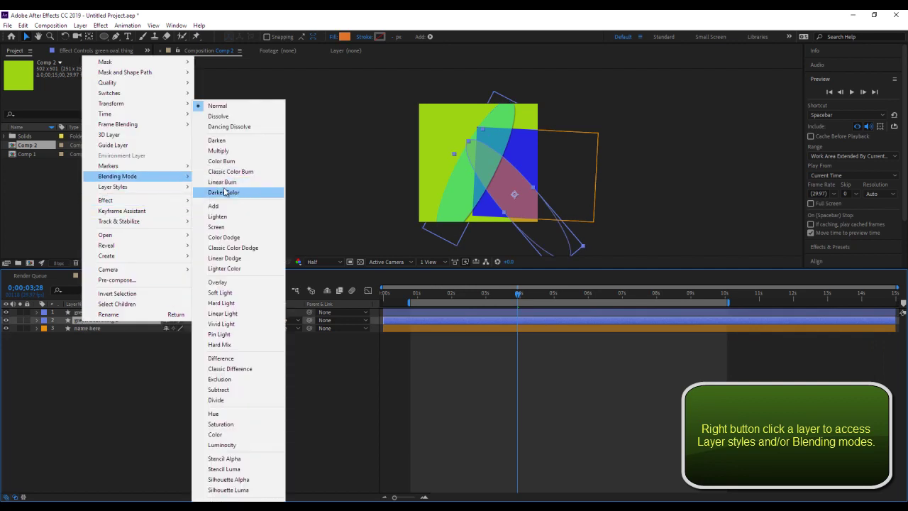
{"action": "left_click", "coordinate": [234, 152]}
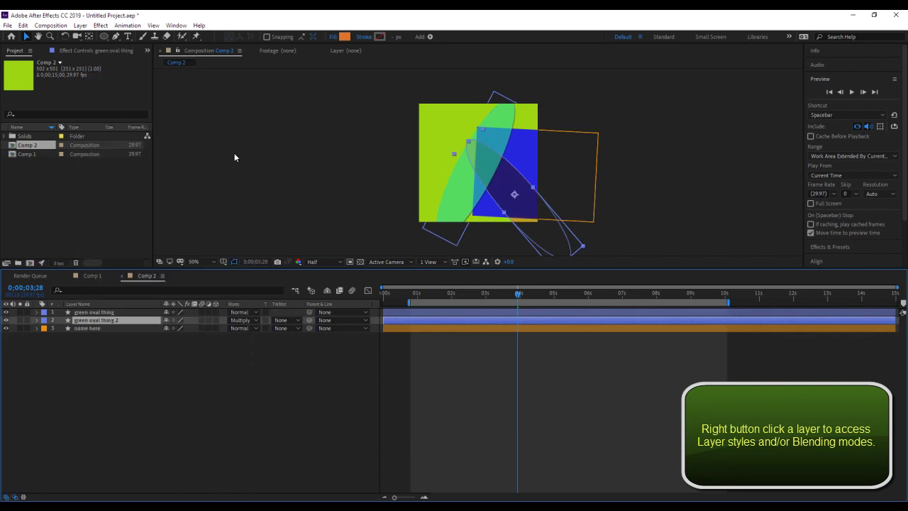
- Set the name here layer to Overlay blending and move it to the top of the stack
{"action": "left_click", "coordinate": [97, 328]}
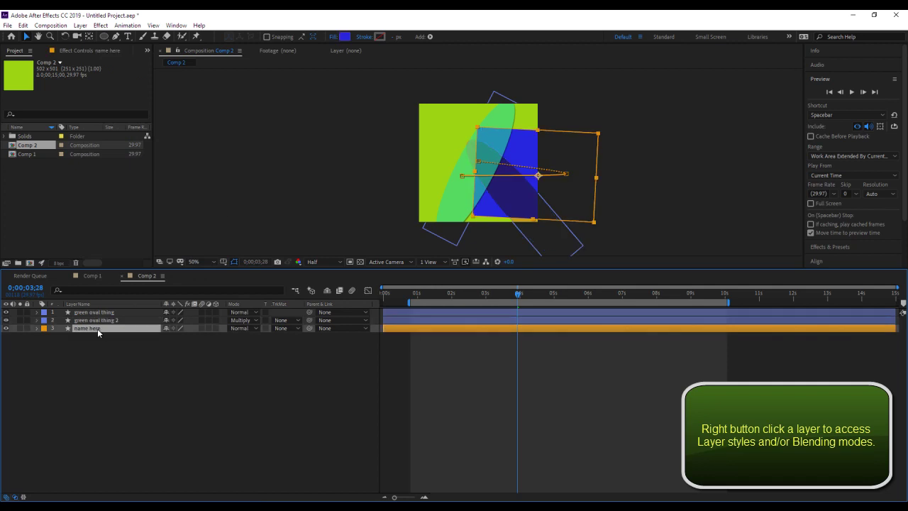
{"action": "right_click", "coordinate": [97, 328]}
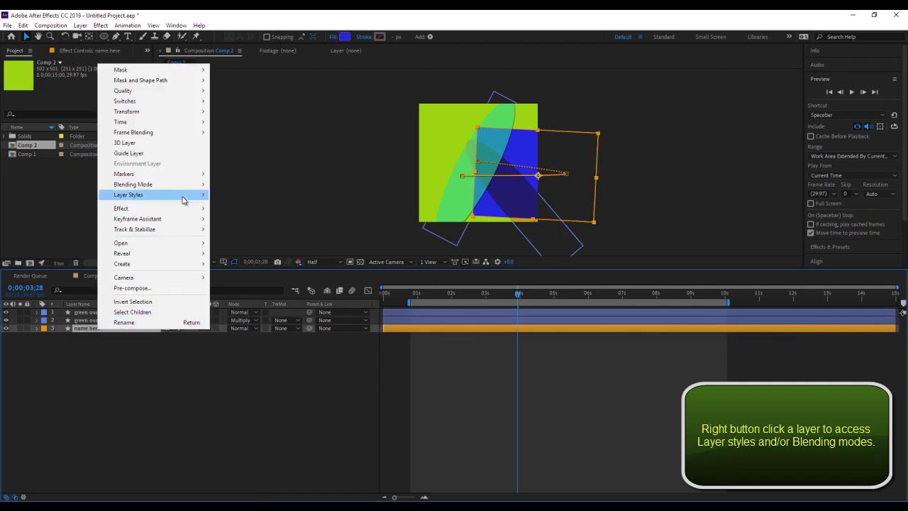
{"action": "mouse_move", "coordinate": [186, 188]}
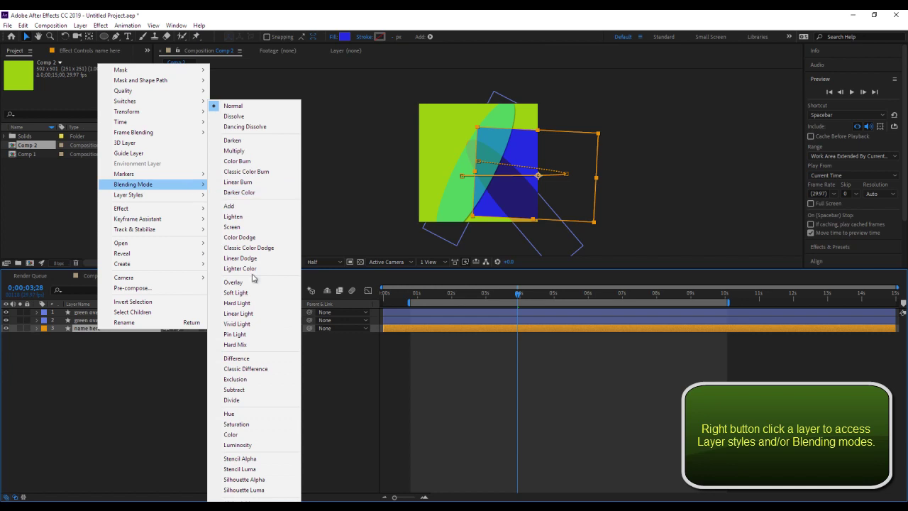
{"action": "left_click", "coordinate": [251, 283]}
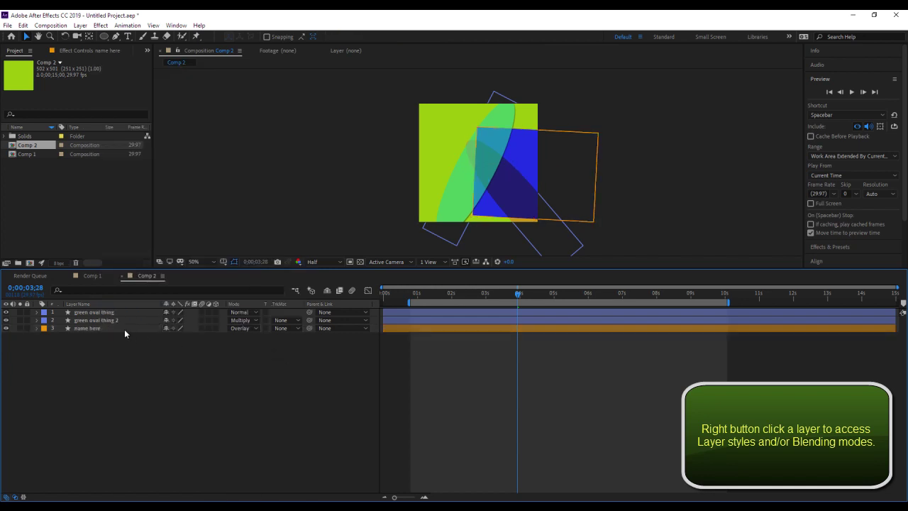
{"action": "left_click_drag", "start_coordinate": [123, 328], "coordinate": [127, 313]}
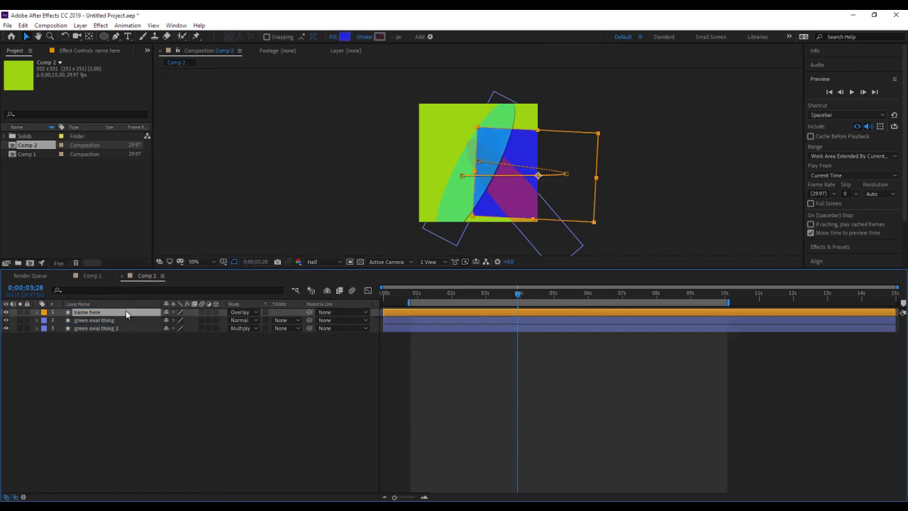
{"action": "left_click", "coordinate": [278, 195]}
{"action": "key", "text": "space"}
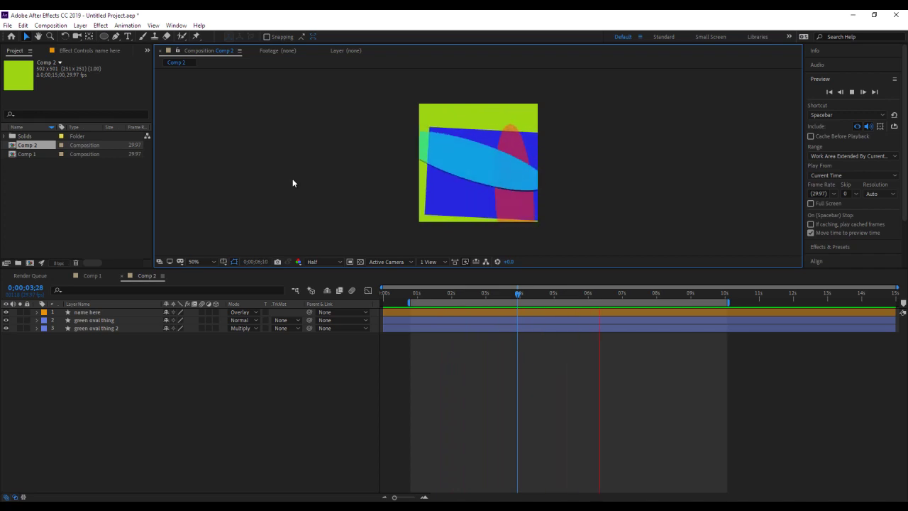
{"action": "key", "text": "space"}
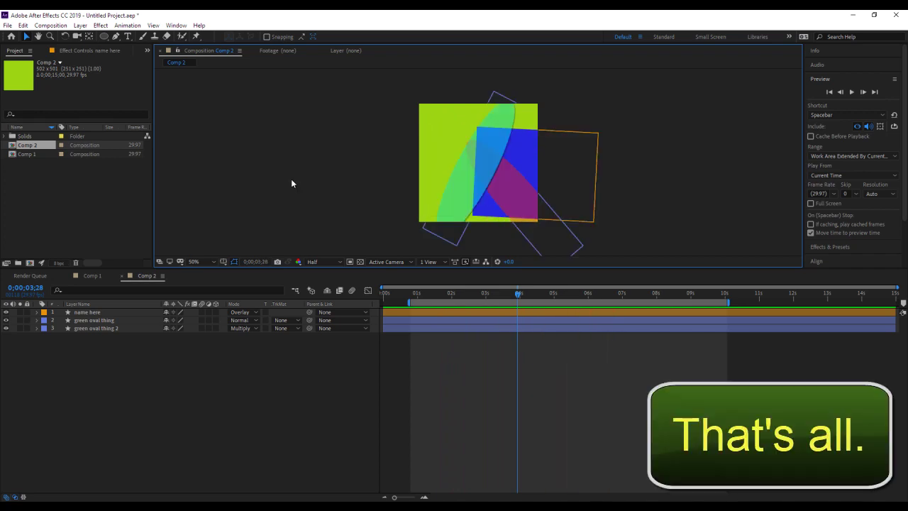